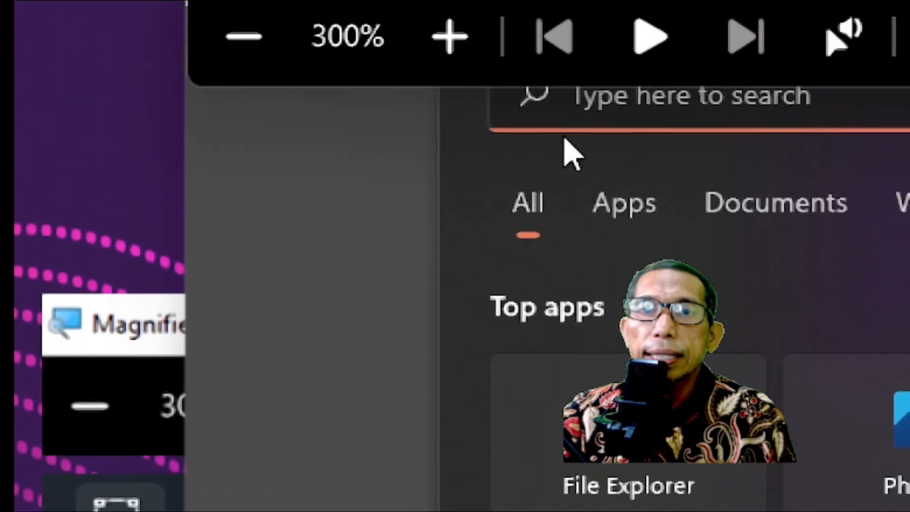
# - Search Windows for "magnifier", moving the Magnifier window clear of the search field and reducing the magnification to 100%
pyautogui.moveTo(277, 5); pyautogui.dragTo(358, 324)
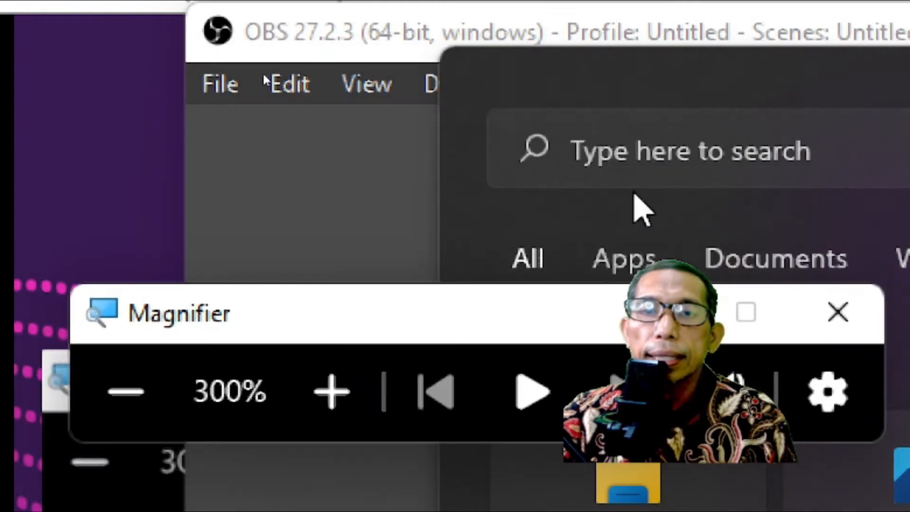
pyautogui.click(584, 151)
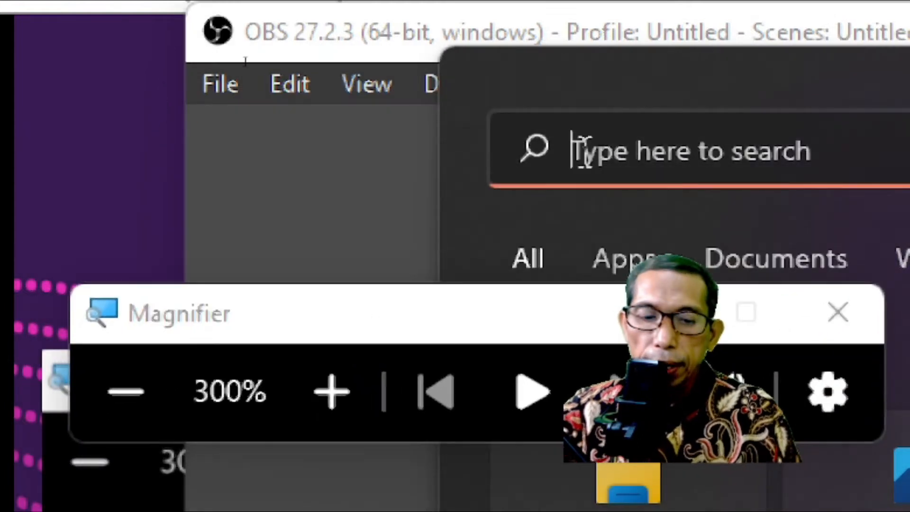
pyautogui.write('magni')
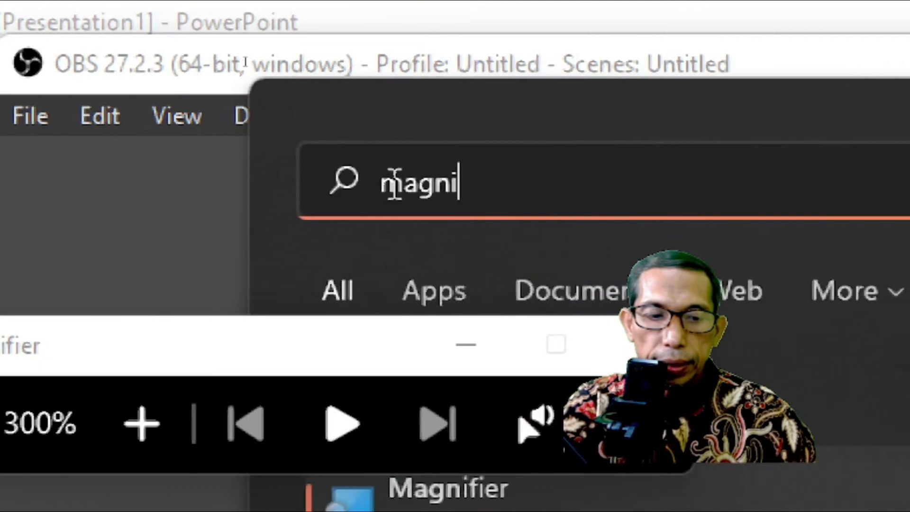
pyautogui.press('super+minus')
pyautogui.press('super+minus')
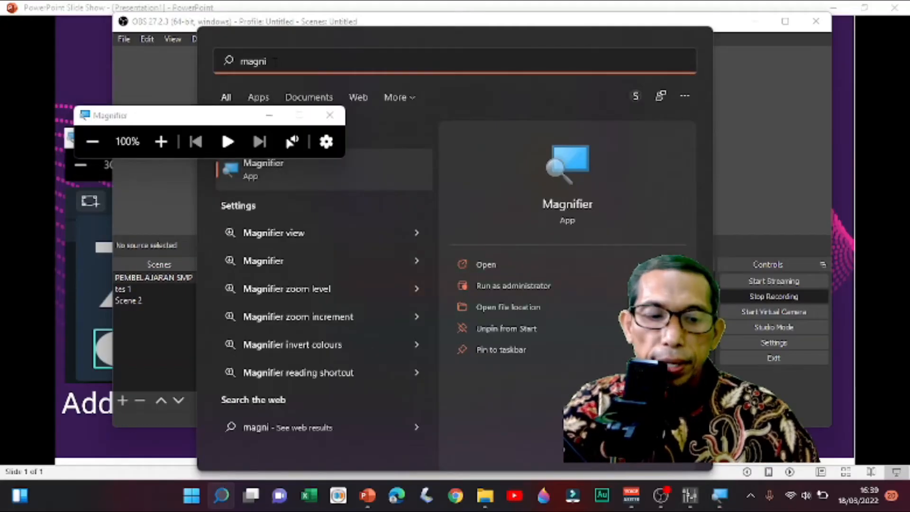
pyautogui.write('fier')
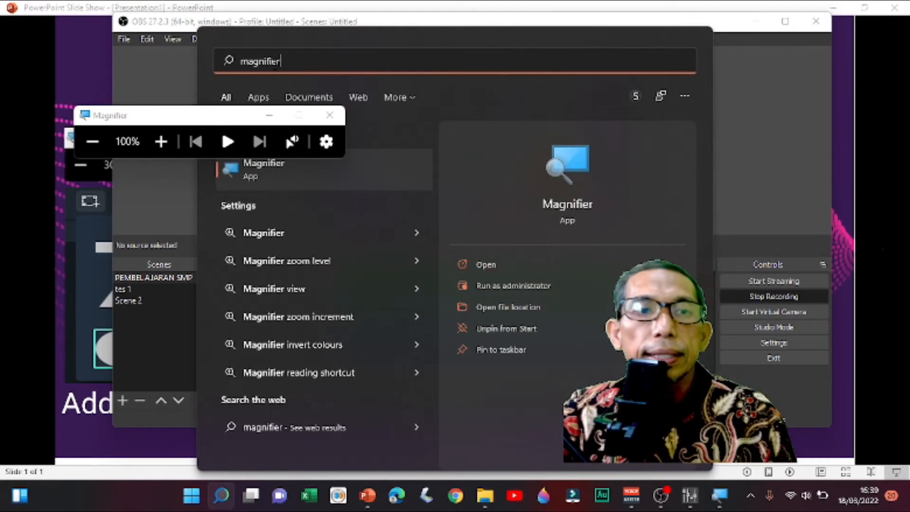
# - Move the Magnifier window away from the search results and open the file location of the Magnifier app
pyautogui.moveTo(180, 116); pyautogui.dragTo(531, 294)
pyautogui.click(514, 322)
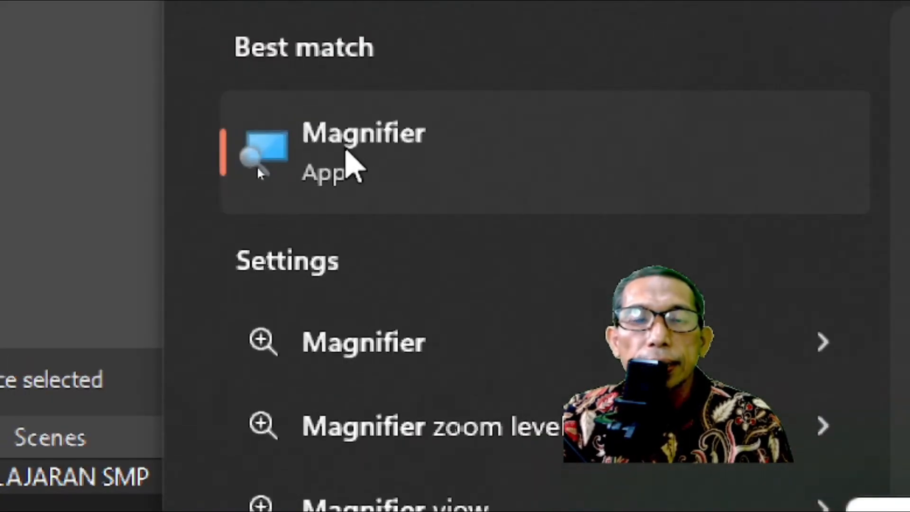
pyautogui.rightClick(346, 150)
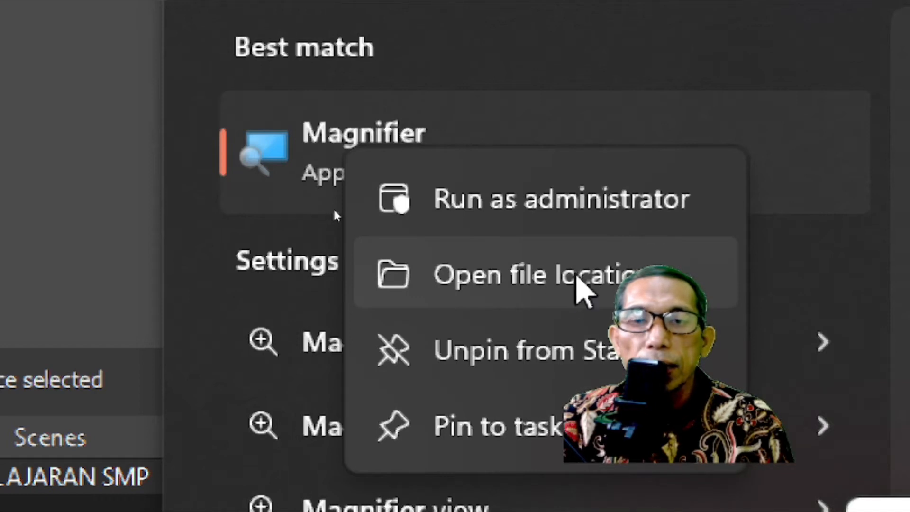
pyautogui.click(581, 284)
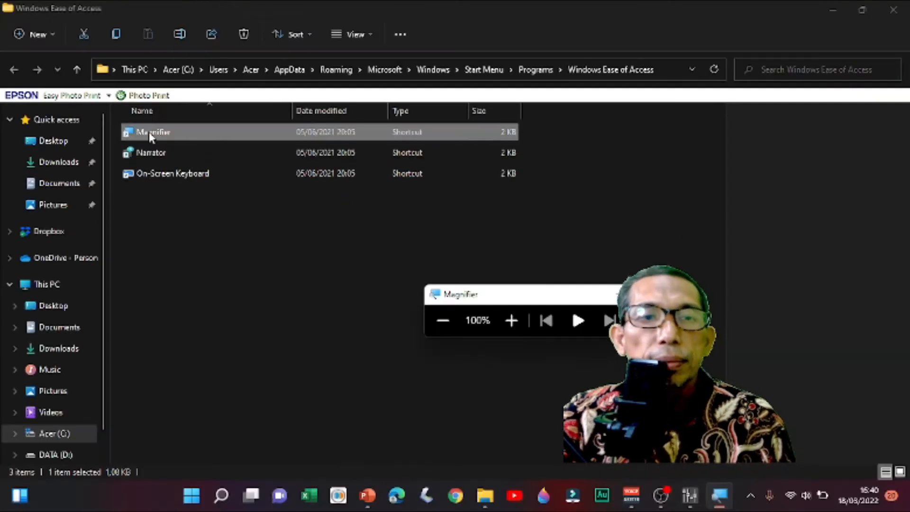
# - Copy the Magnifier shortcut from the Windows Ease of Access folder, magnifying the screen to 200% meanwhile and returning it to 100%
pyautogui.click(508, 321)
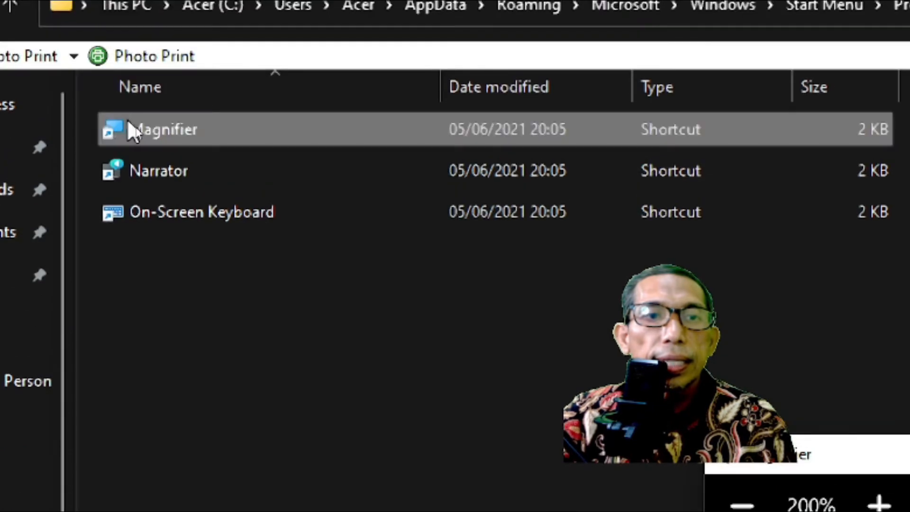
pyautogui.rightClick(131, 115)
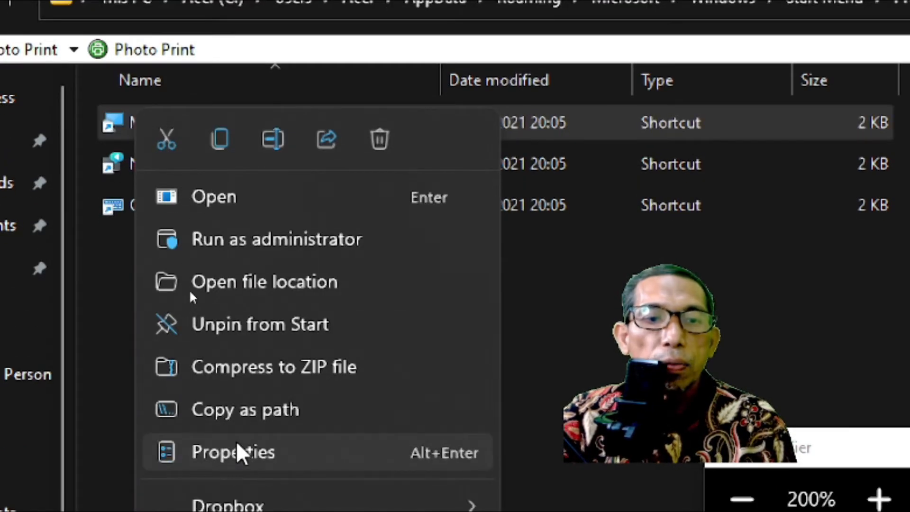
pyautogui.click(217, 140)
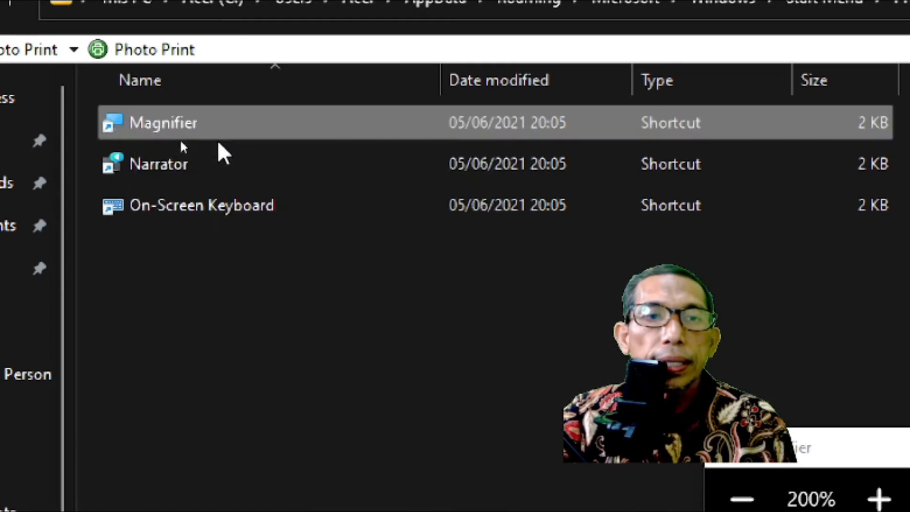
pyautogui.click(741, 498)
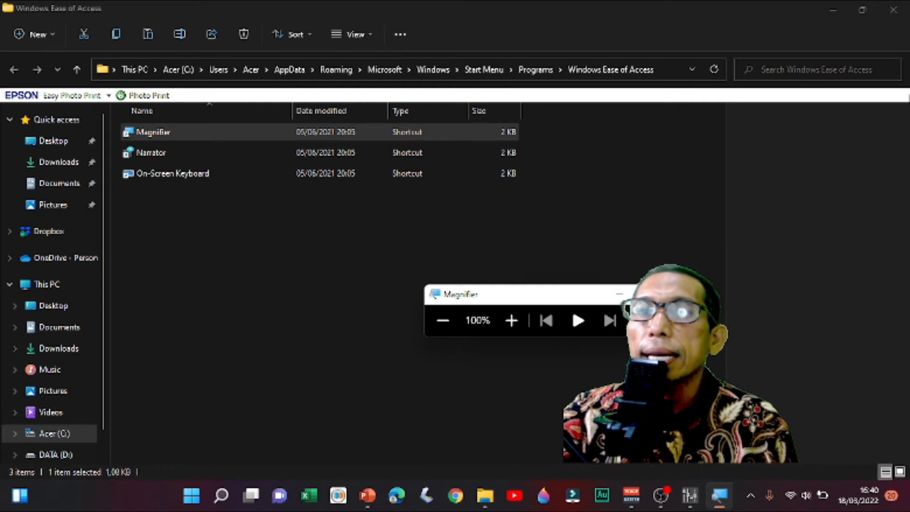
# - Minimize all open windows to reveal the desktop and close Magnifier
pyautogui.click(839, 9)
pyautogui.click(839, 5)
pyautogui.click(838, 5)
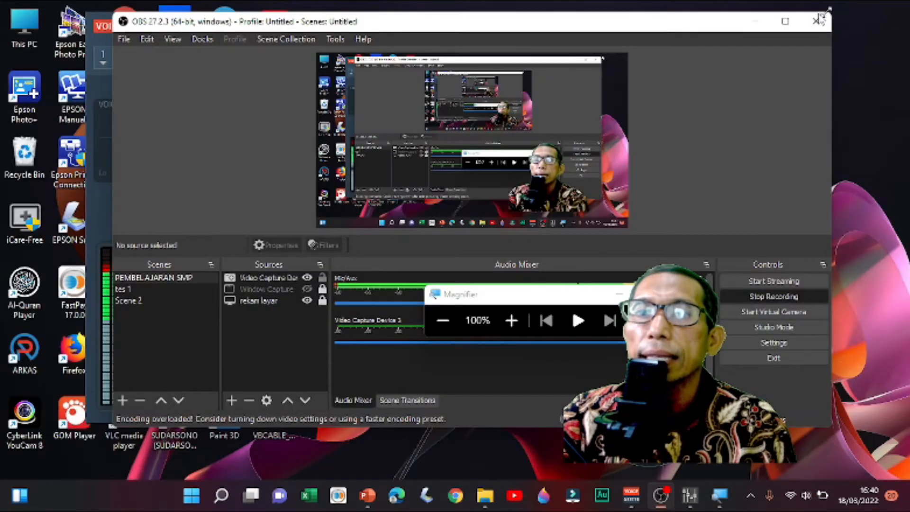
pyautogui.click(754, 20)
pyautogui.click(649, 294)
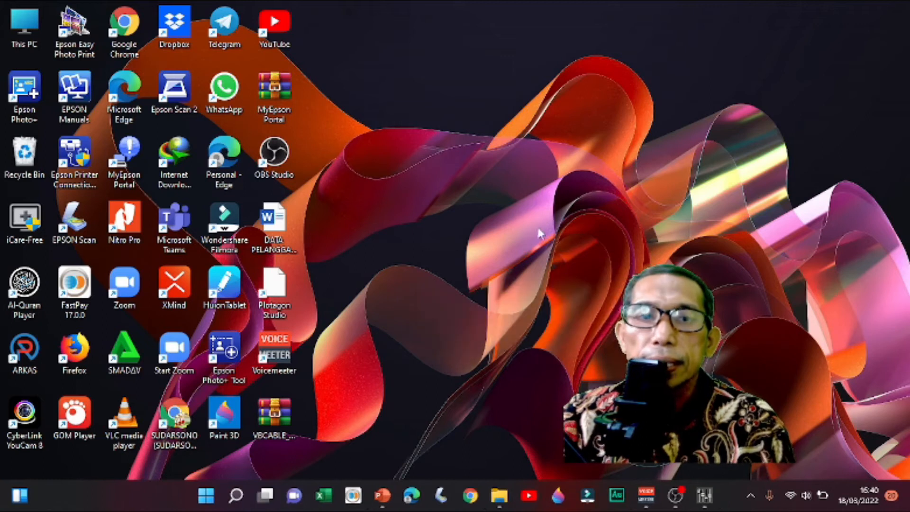
# - Paste the copied Magnifier shortcut onto the desktop and place its icon beside the YouTube shortcut
pyautogui.rightClick(459, 184)
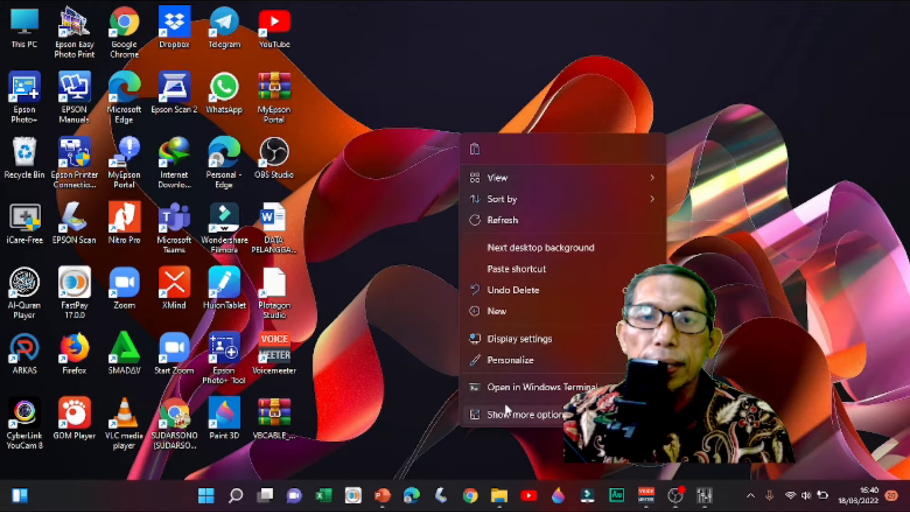
pyautogui.click(504, 415)
pyautogui.click(490, 240)
pyautogui.moveTo(332, 26)
pyautogui.mouseDown()
pyautogui.moveTo(374, 234)
pyautogui.moveTo(416, 232)
pyautogui.moveTo(433, 218)
pyautogui.moveTo(508, 262)
pyautogui.moveTo(523, 224)
pyautogui.moveTo(422, 187)
pyautogui.moveTo(349, 94)
pyautogui.moveTo(323, 24)
pyautogui.moveTo(465, 223)
pyautogui.moveTo(623, 266)
pyautogui.moveTo(486, 246)
pyautogui.moveTo(364, 254)
pyautogui.moveTo(336, 25)
pyautogui.moveTo(337, 36)
pyautogui.mouseUp()
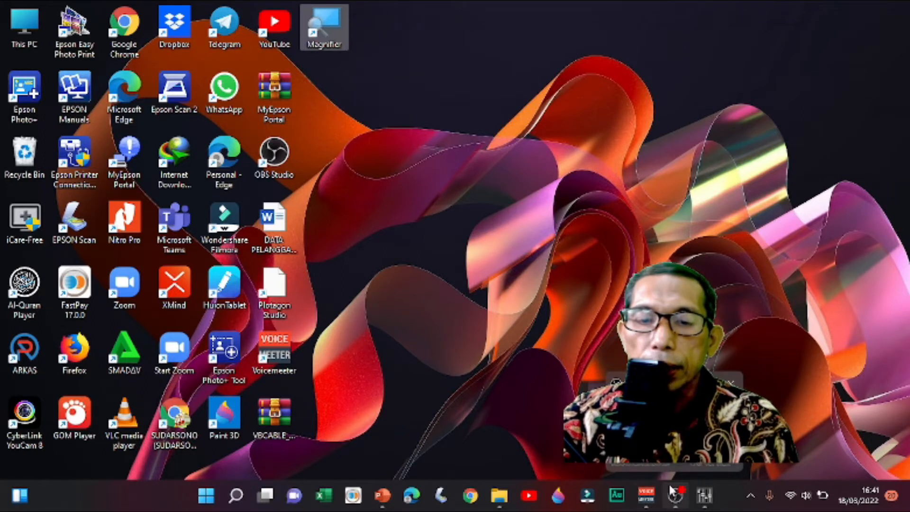
# - Launch Magnifier from its desktop shortcut and move its window clear of the page content, just below the browser's bookmarks
pyautogui.doubleClick(327, 36)
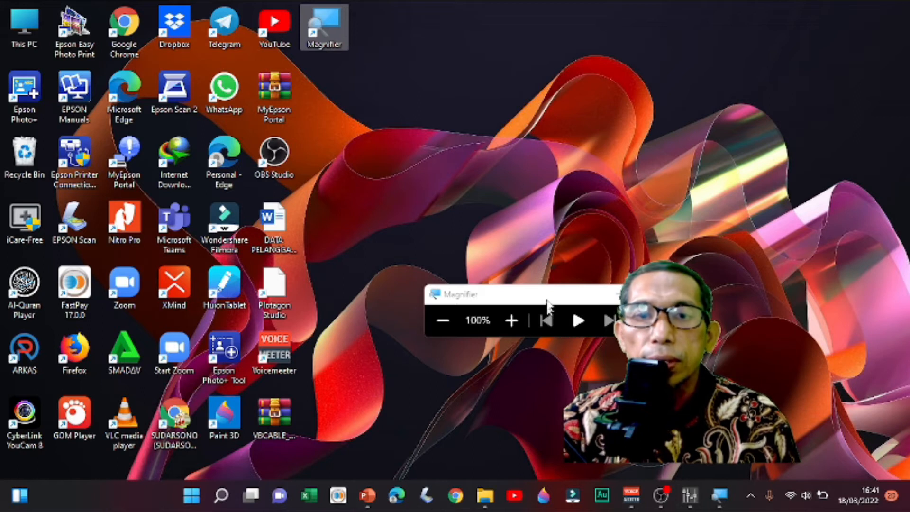
pyautogui.moveTo(555, 294); pyautogui.dragTo(522, 169)
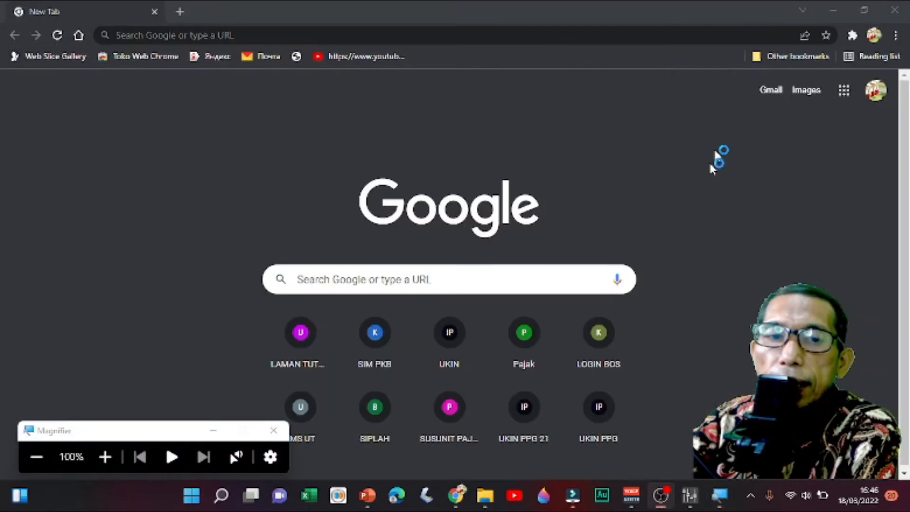
pyautogui.moveTo(126, 437); pyautogui.dragTo(116, 106)
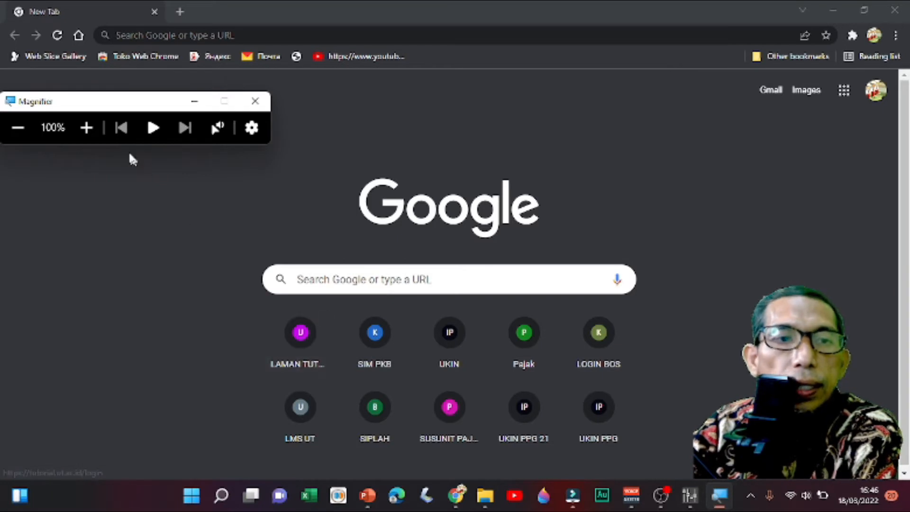
# - Increase the screen magnification in 100% increments up to 500%
pyautogui.click(92, 130)
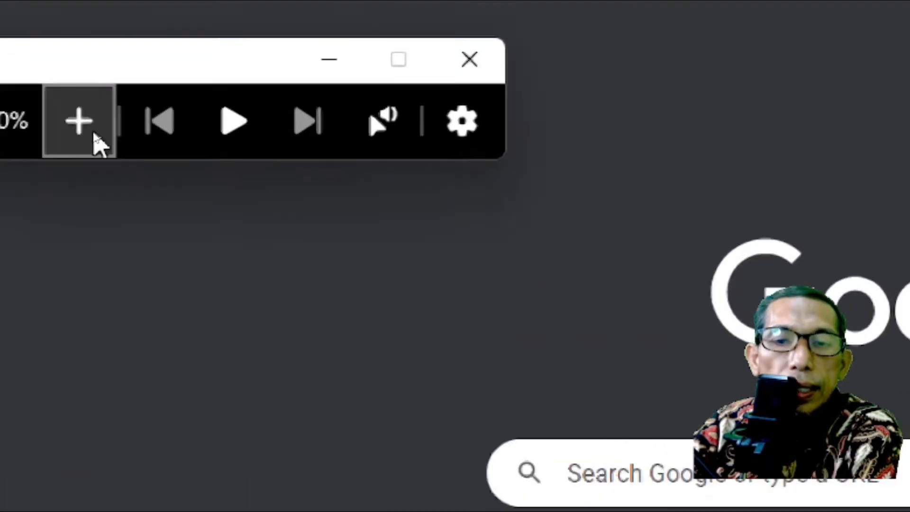
pyautogui.click(92, 130)
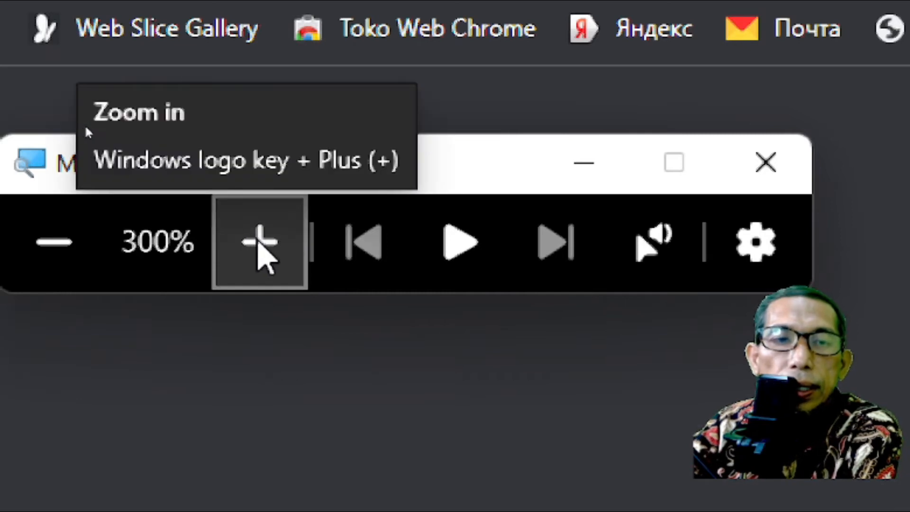
pyautogui.click(260, 239)
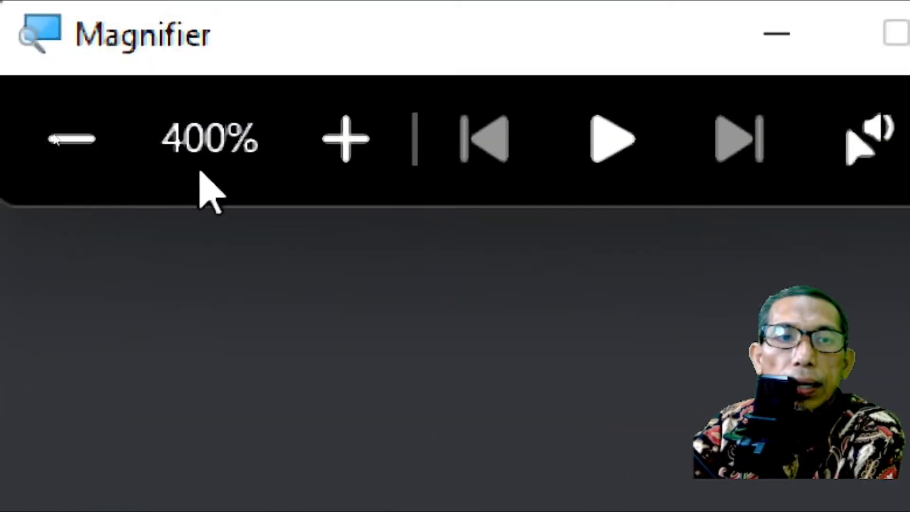
pyautogui.click(339, 147)
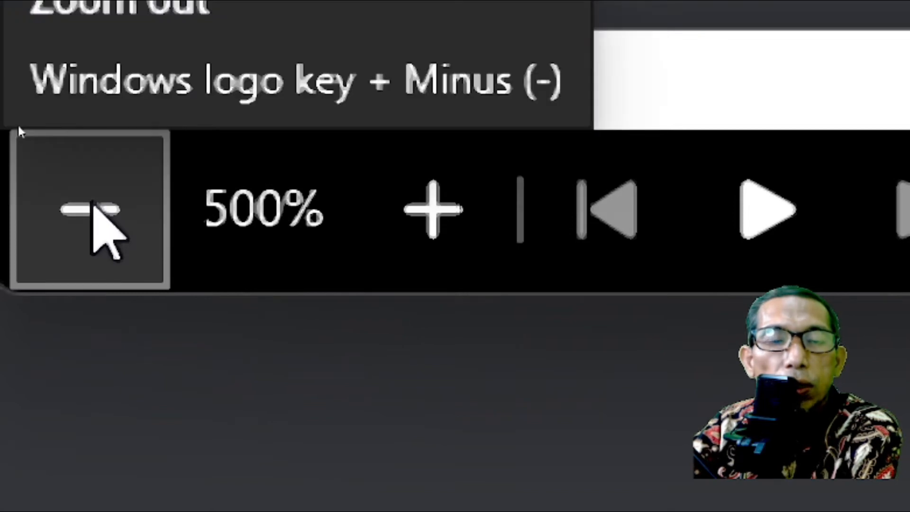
# - Reduce the screen magnification from 500% back down to 100%
pyautogui.click(91, 209)
pyautogui.click(78, 211)
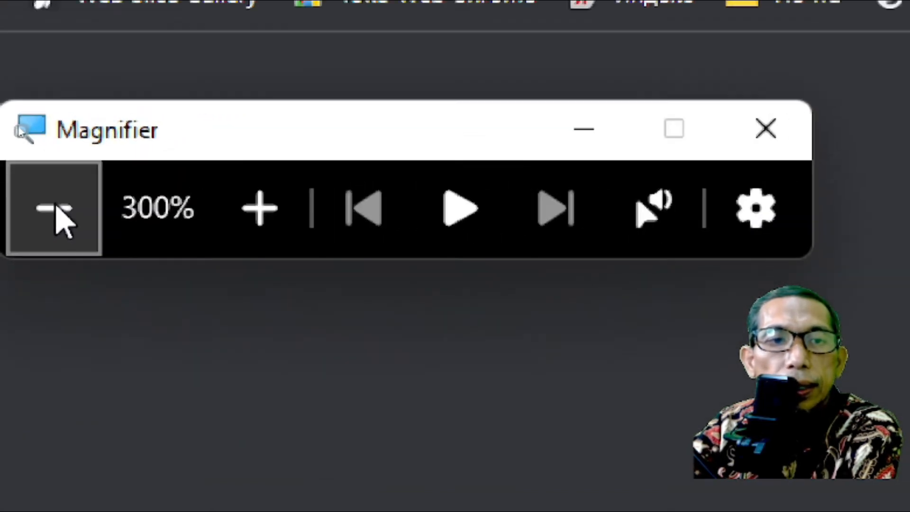
pyautogui.click(54, 211)
pyautogui.click(55, 211)
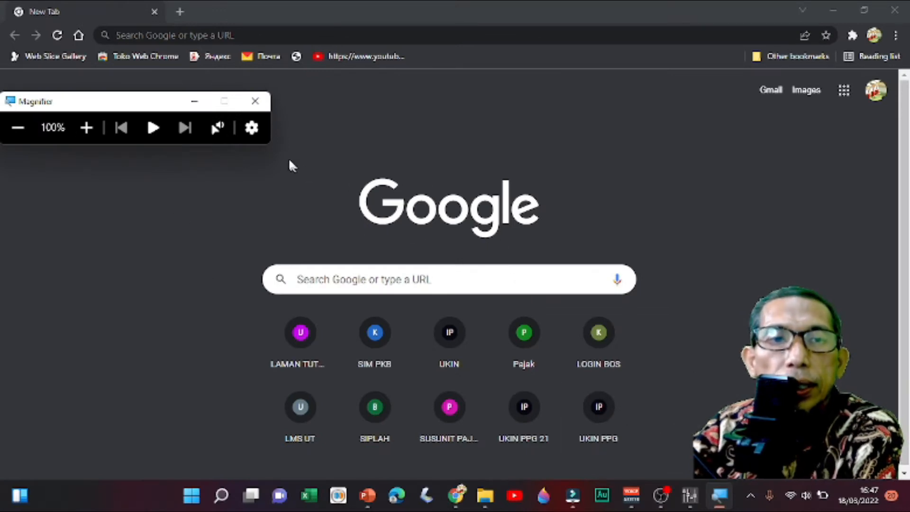
# - Switch to the Filmora editor by way of OBS and magnify its media library to 400%
pyautogui.click(660, 496)
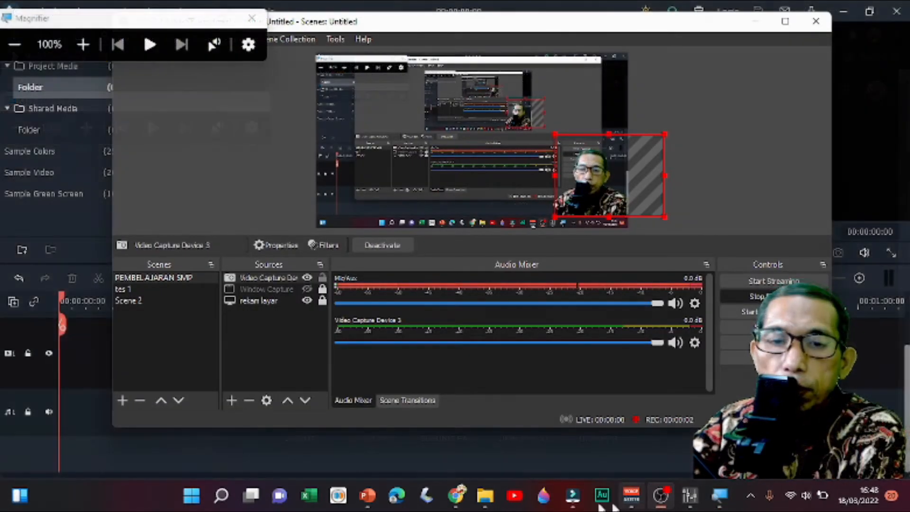
pyautogui.click(573, 495)
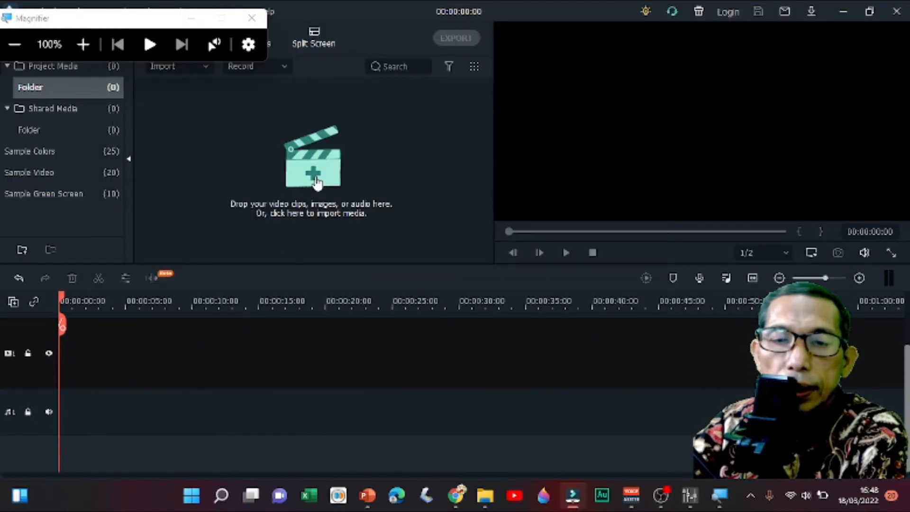
pyautogui.click(83, 44)
pyautogui.click(83, 44)
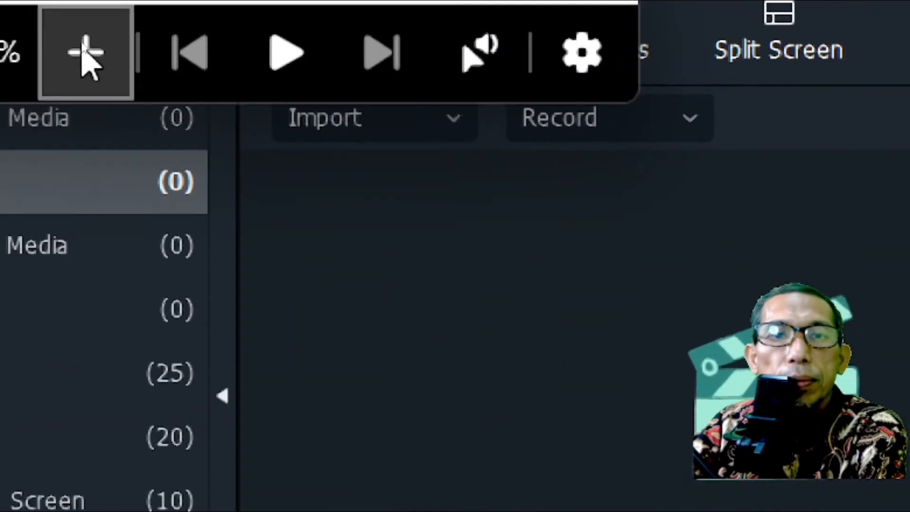
pyautogui.click(83, 50)
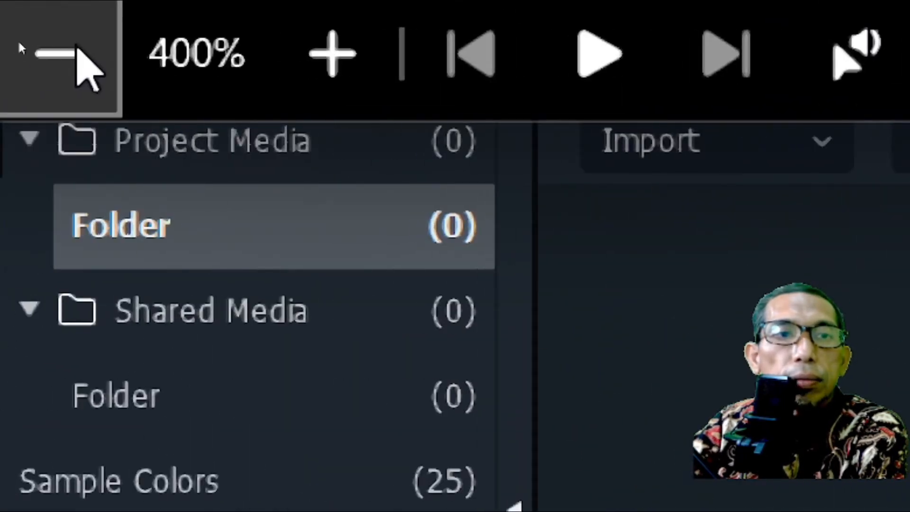
# - Return the magnification of the Filmora editor to 100%
pyautogui.click(76, 50)
pyautogui.click(75, 50)
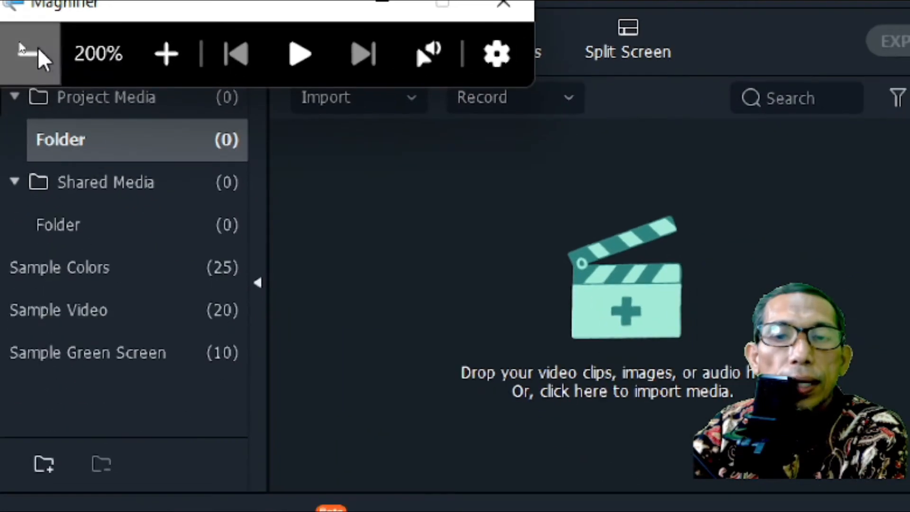
pyautogui.click(76, 50)
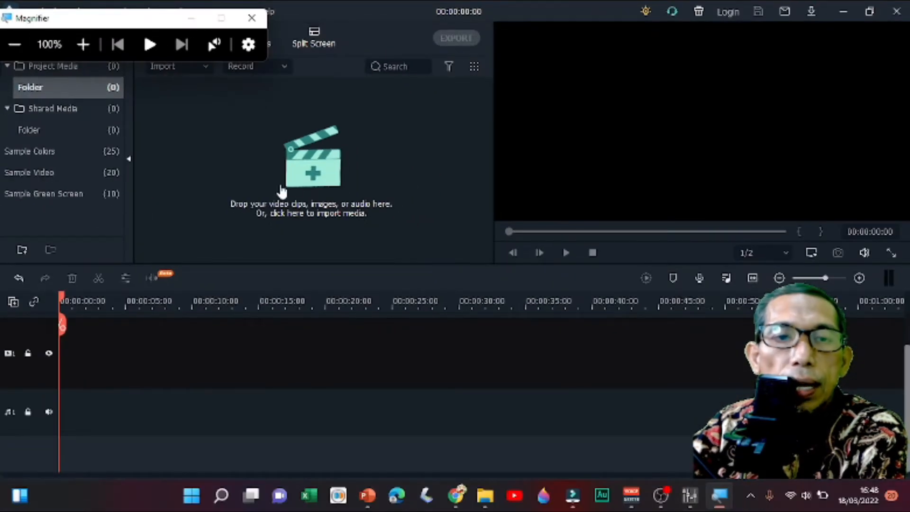
pyautogui.click(316, 180)
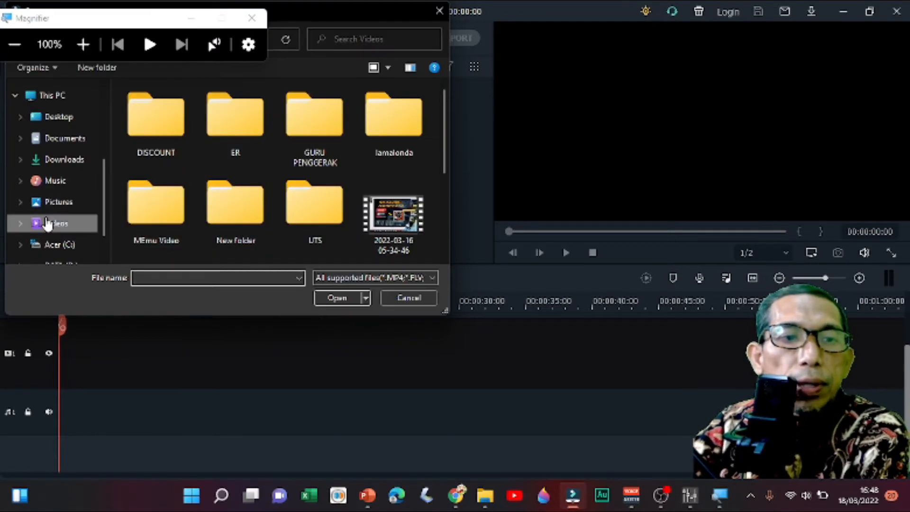
pyautogui.scroll(-3, 266, 185)
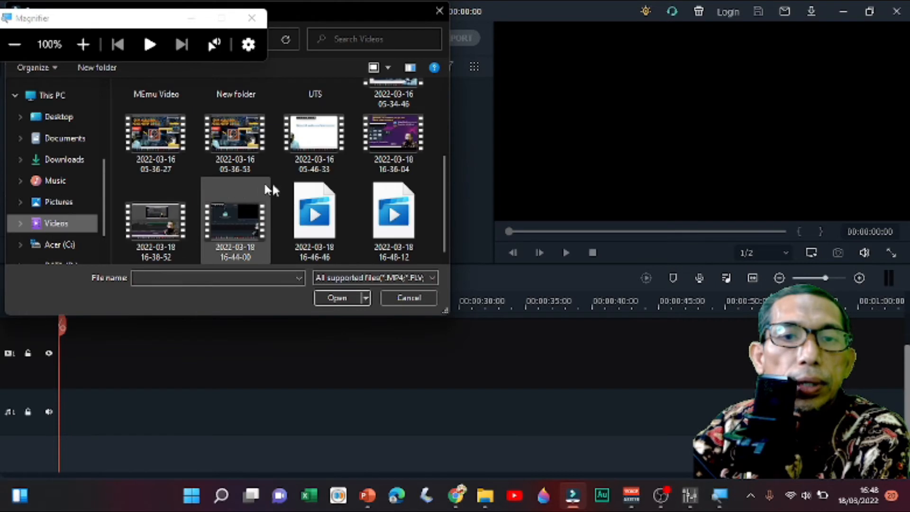
pyautogui.click(309, 236)
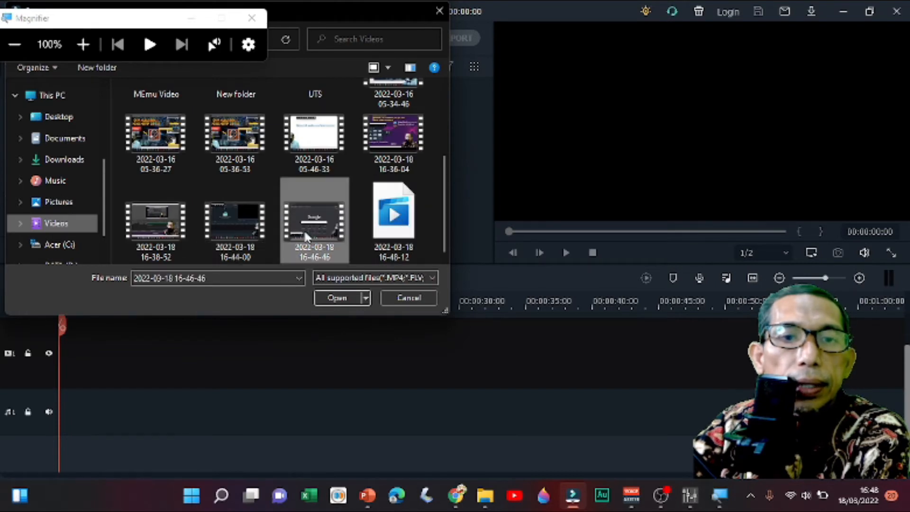
pyautogui.click(331, 296)
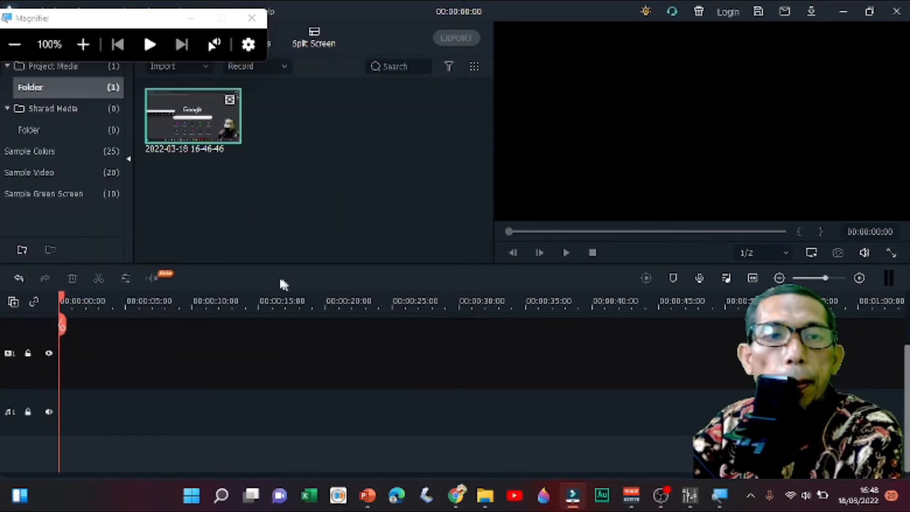
# - Add the imported clip to the timeline with the project settings kept at 1920 x 1080 25fps, and render its preview
pyautogui.click(231, 134)
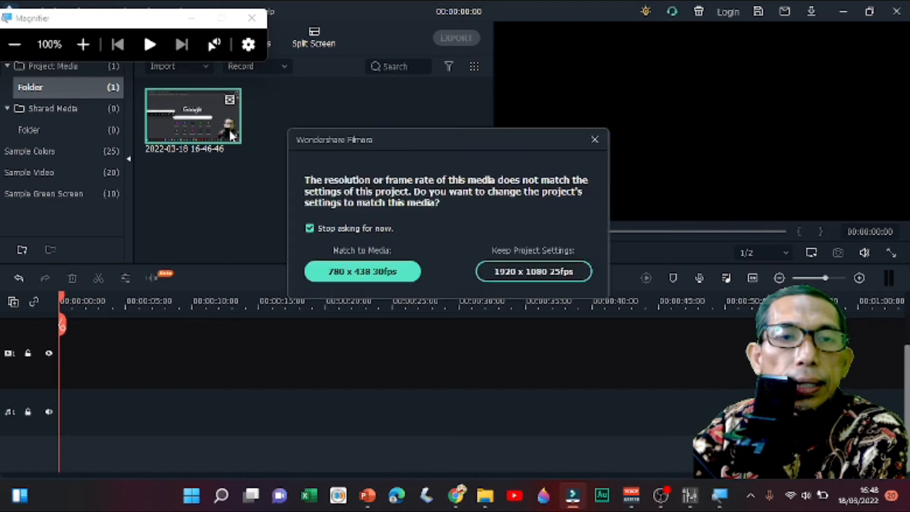
pyautogui.click(511, 277)
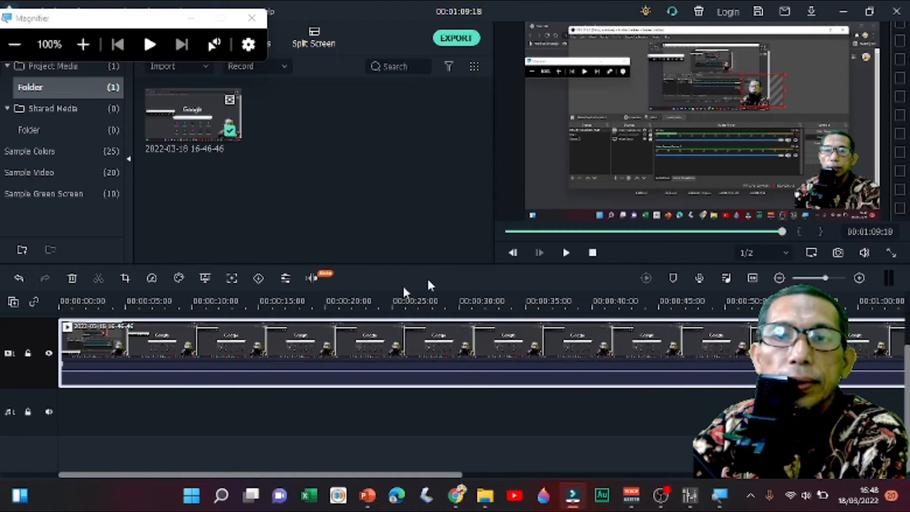
pyautogui.click(647, 278)
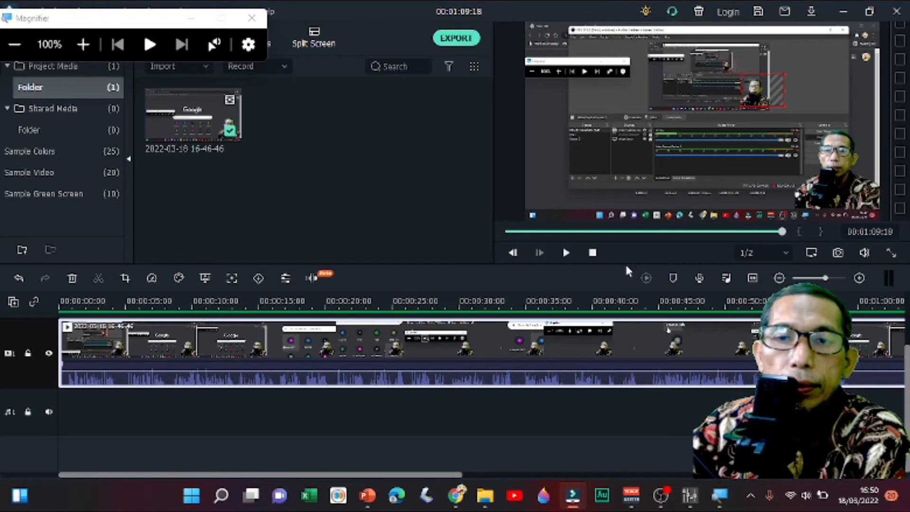
# - Split the clip at 00:00:44:13, delete the part after the cut, and return the playhead to the start
pyautogui.moveTo(783, 232); pyautogui.dragTo(285, 225)
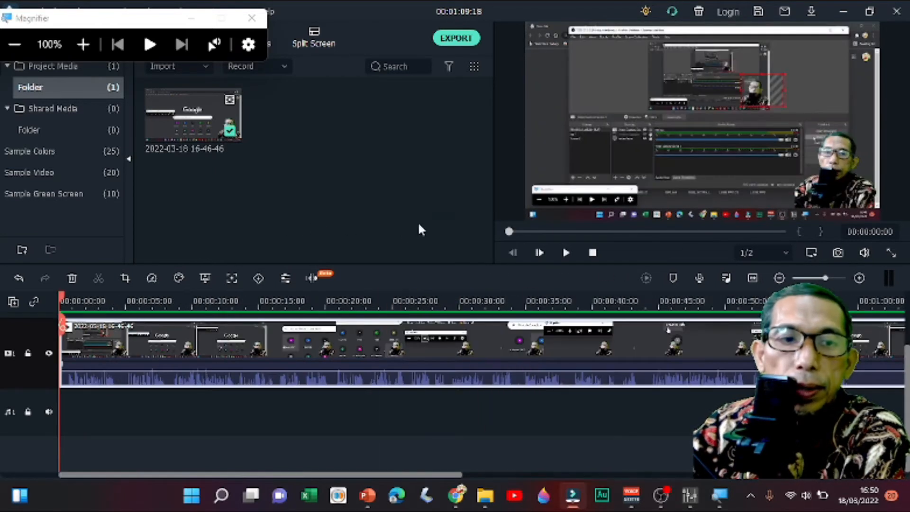
pyautogui.moveTo(510, 231); pyautogui.dragTo(682, 231)
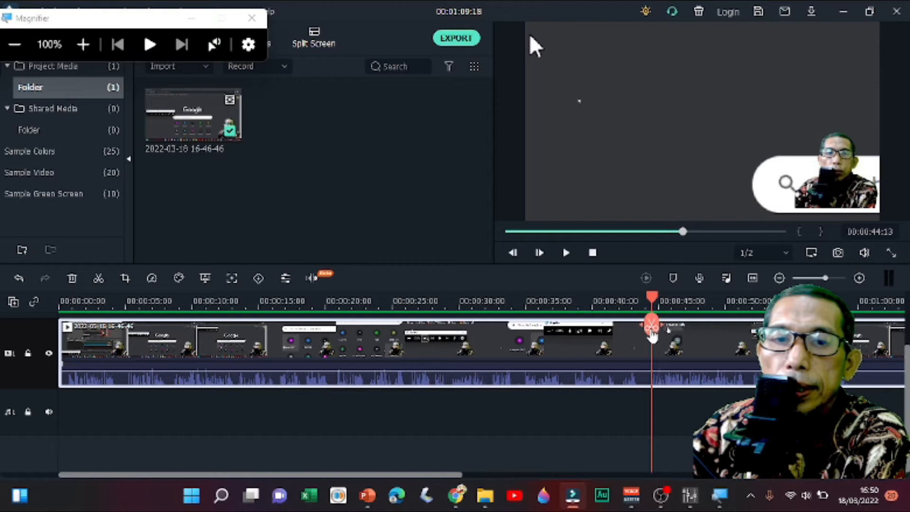
pyautogui.click(652, 331)
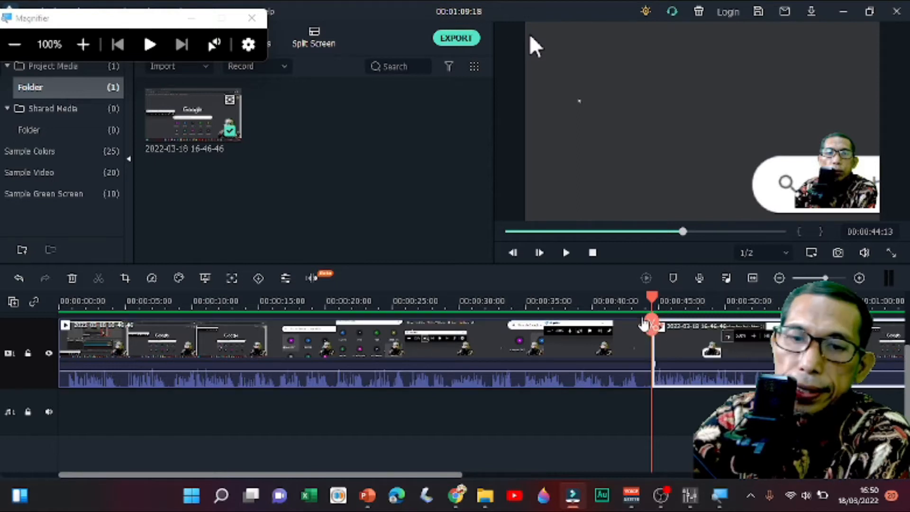
pyautogui.press('Delete')
pyautogui.scroll(2, 431, 370)
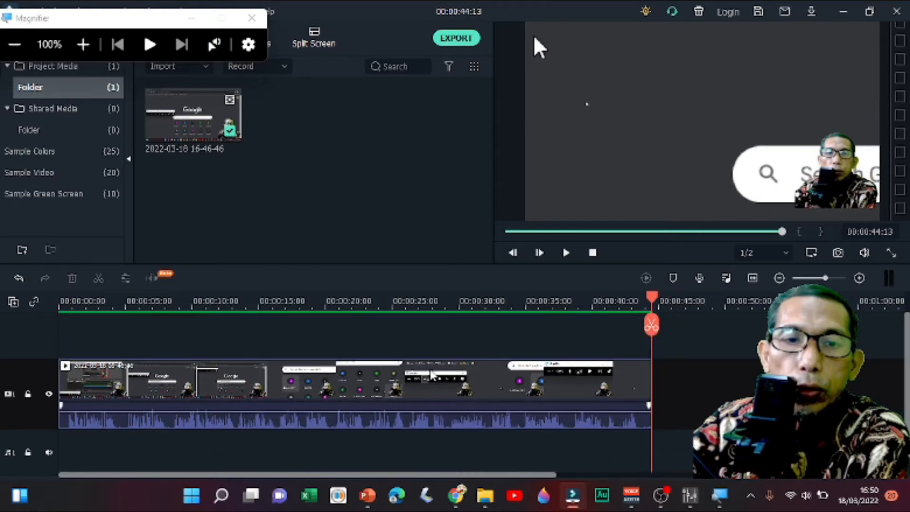
pyautogui.press('Home')
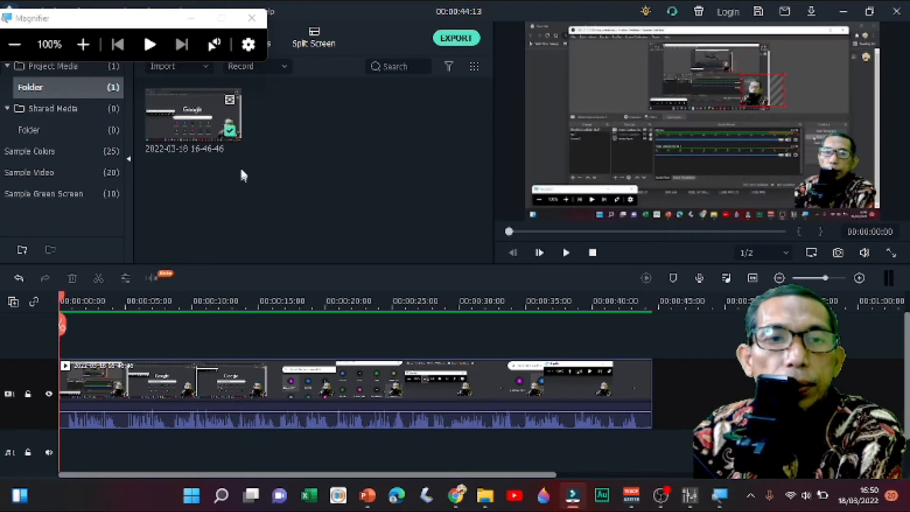
# - Move the Magnifier off the editor's menus and, using 300% magnification, add a Lorem Ipsum title from the Titles category above the clip's start
pyautogui.moveTo(155, 24); pyautogui.dragTo(665, 18)
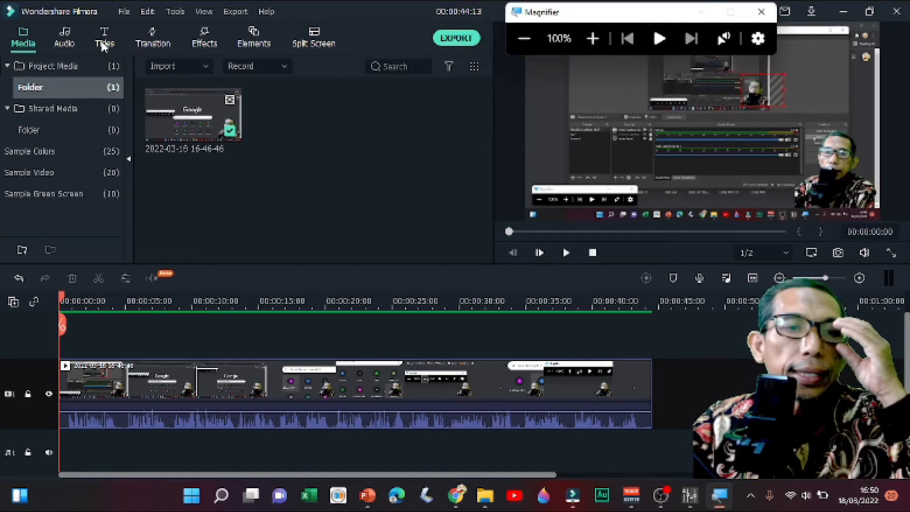
pyautogui.doubleClick(593, 38)
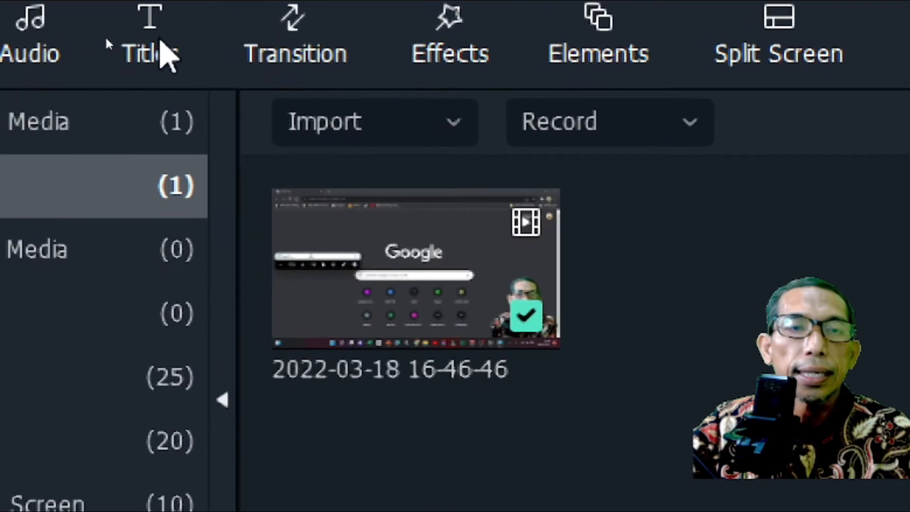
pyautogui.click(151, 49)
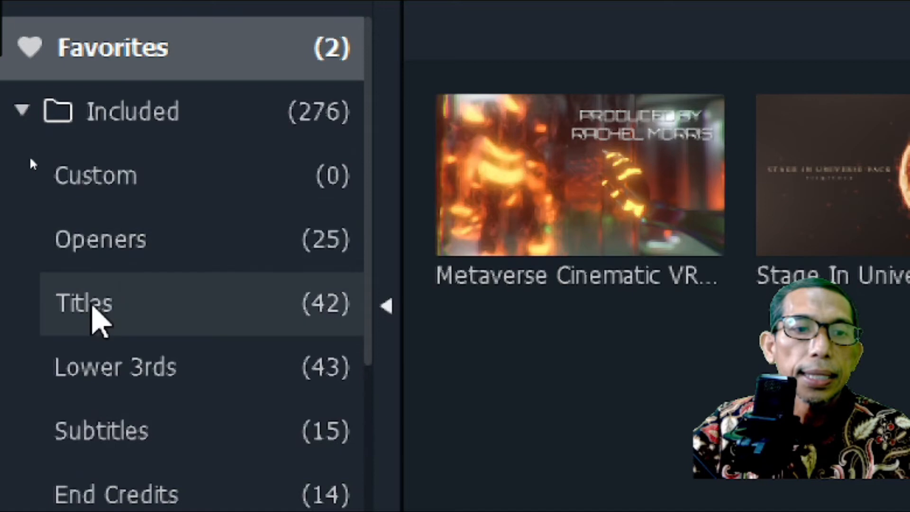
pyautogui.click(92, 308)
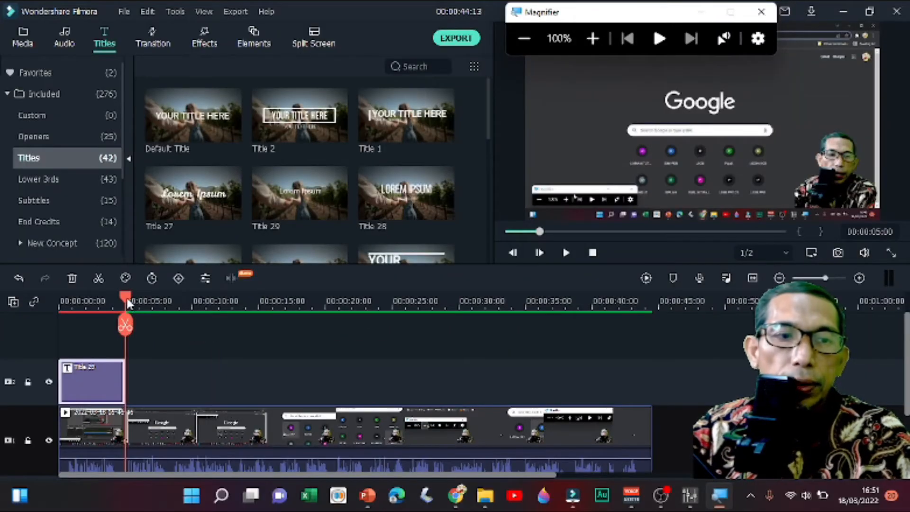
pyautogui.moveTo(135, 325); pyautogui.dragTo(93, 338)
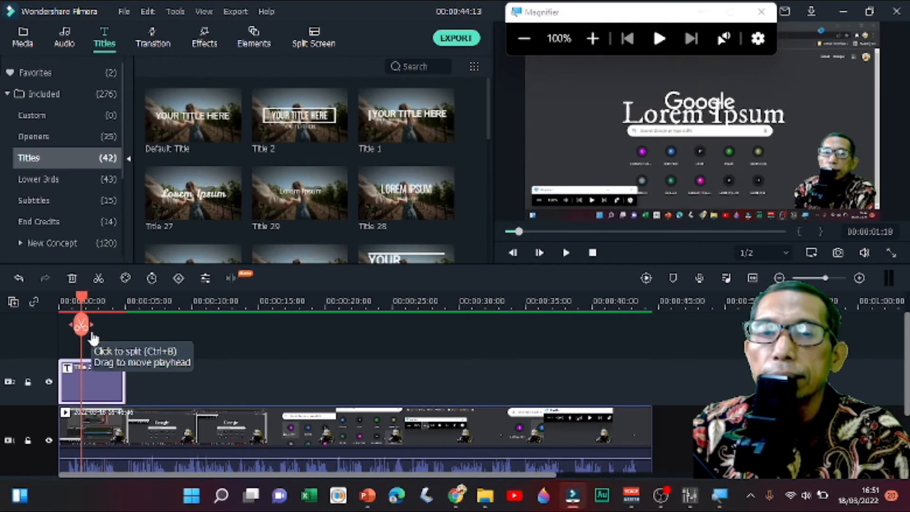
# - Open the title clip for editing and, with the screen magnified to 300%, open its advanced text editor
pyautogui.click(631, 496)
pyautogui.click(573, 498)
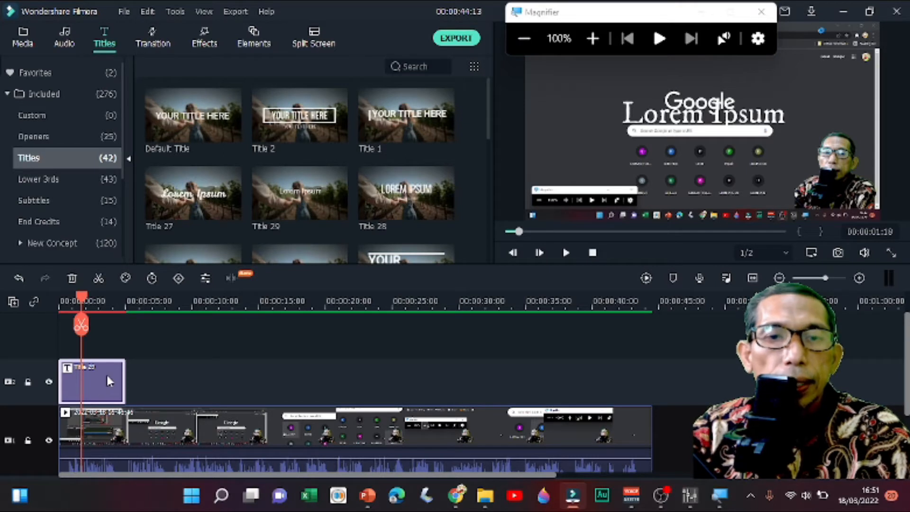
pyautogui.doubleClick(123, 377)
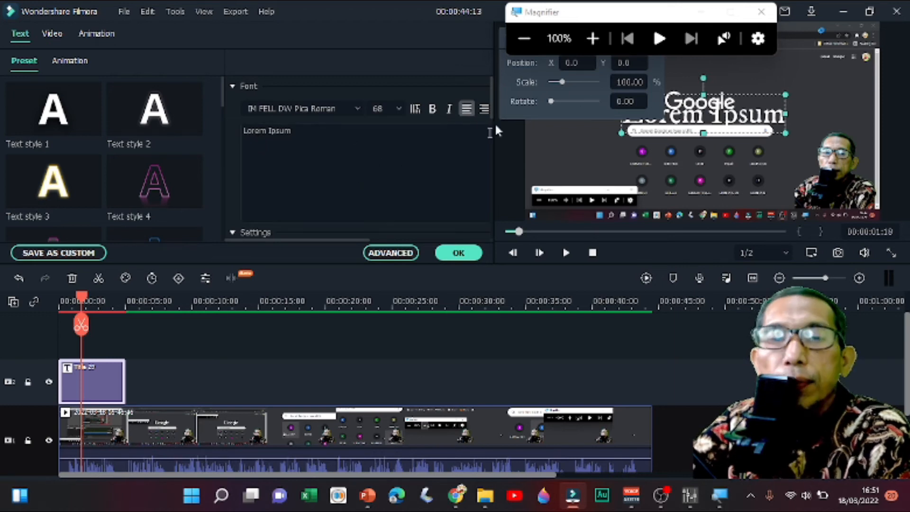
pyautogui.click(593, 38)
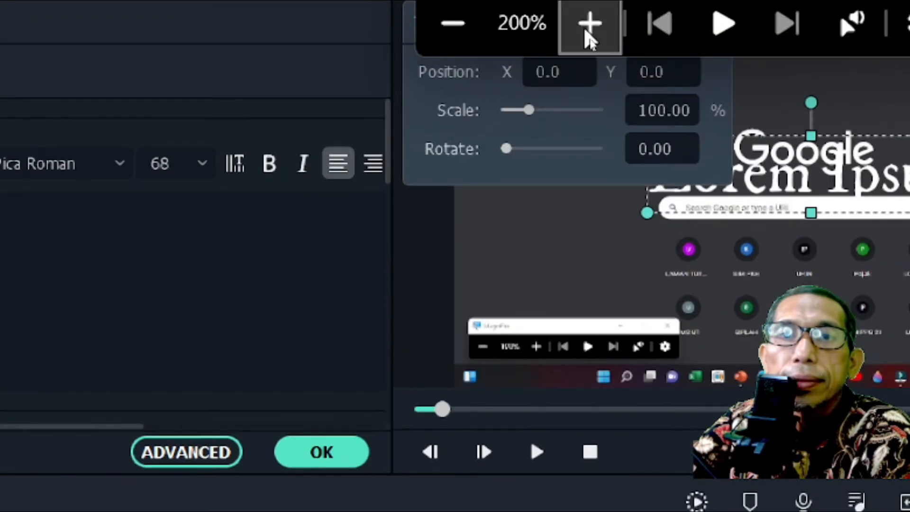
pyautogui.click(588, 29)
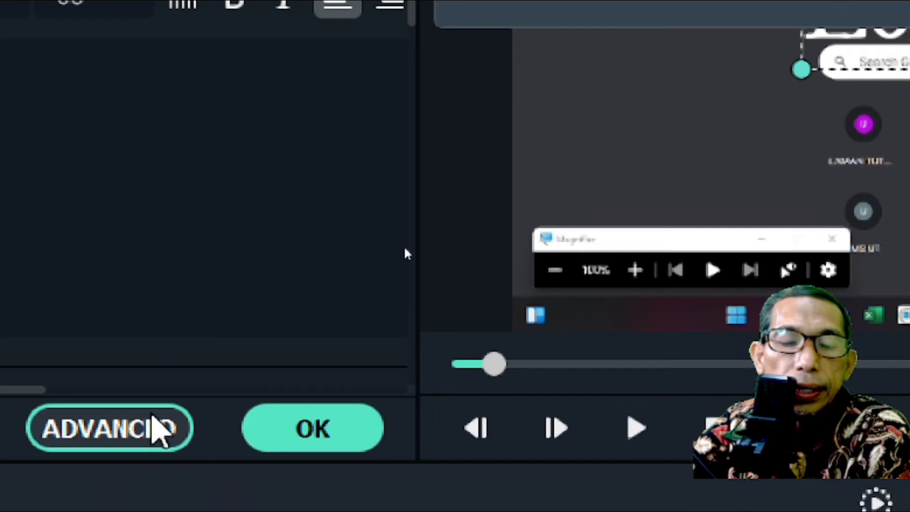
pyautogui.click(152, 431)
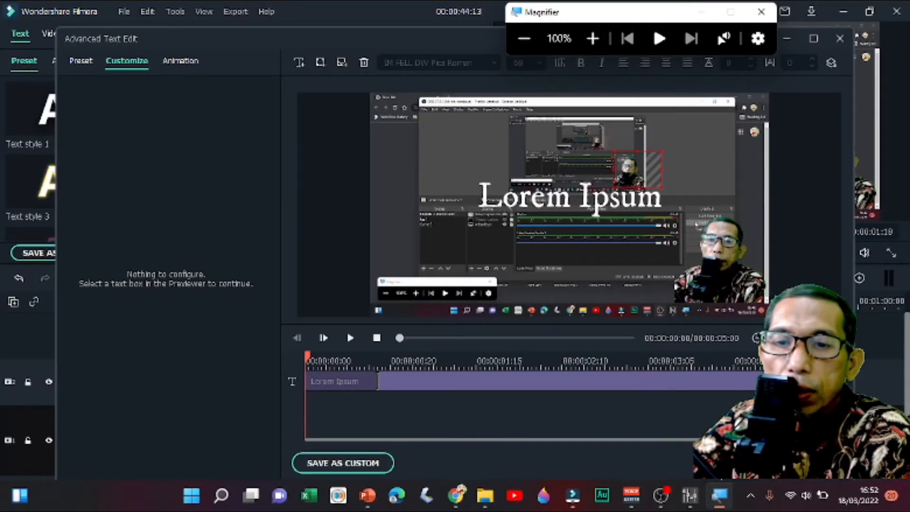
# - Delete the Lorem Ipsum text box from the title at 300% magnification, and return the magnification to 100%
pyautogui.click(561, 209)
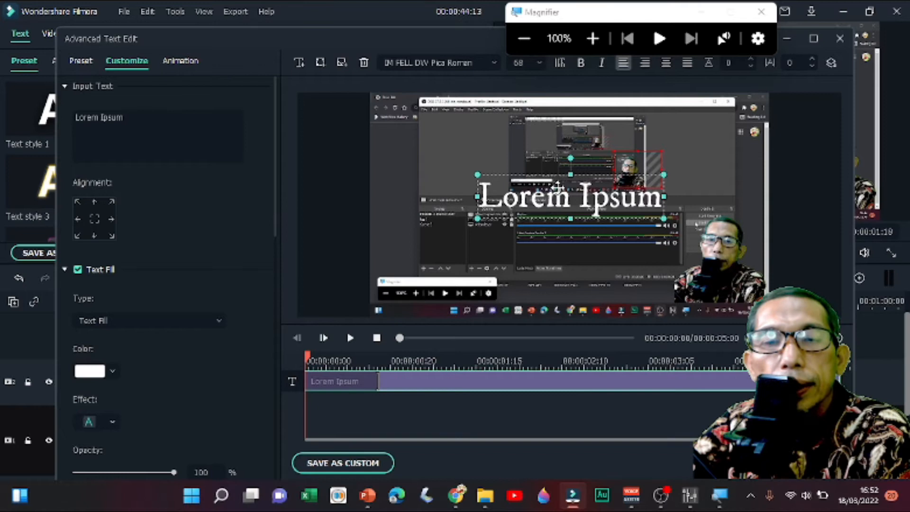
pyautogui.click(592, 43)
pyautogui.click(593, 44)
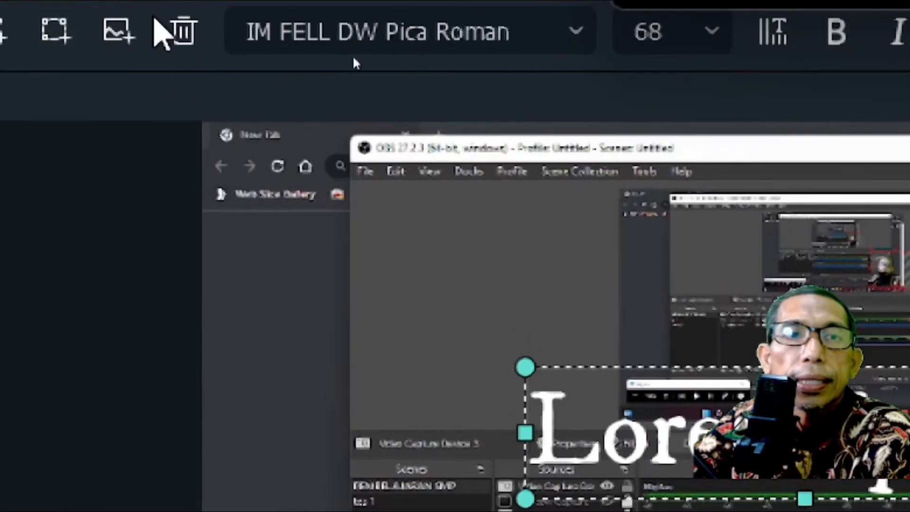
pyautogui.click(187, 37)
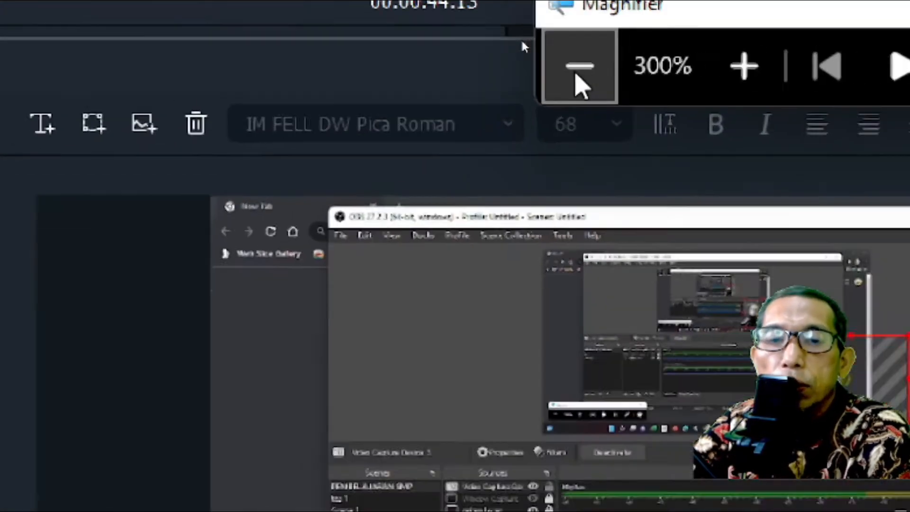
pyautogui.click(576, 79)
pyautogui.click(576, 80)
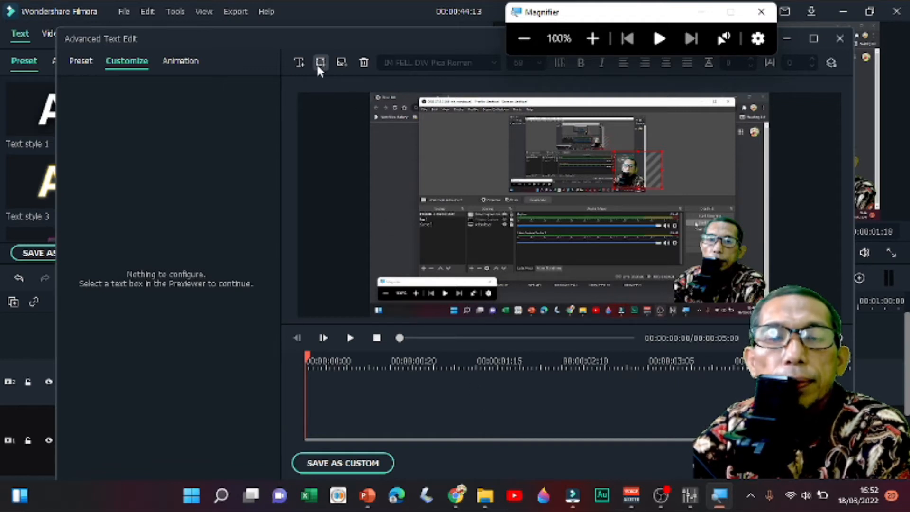
# - Magnify the text editor's tools to 300%, add an arrow shape to the title, and return the magnification to 100%
pyautogui.click(591, 40)
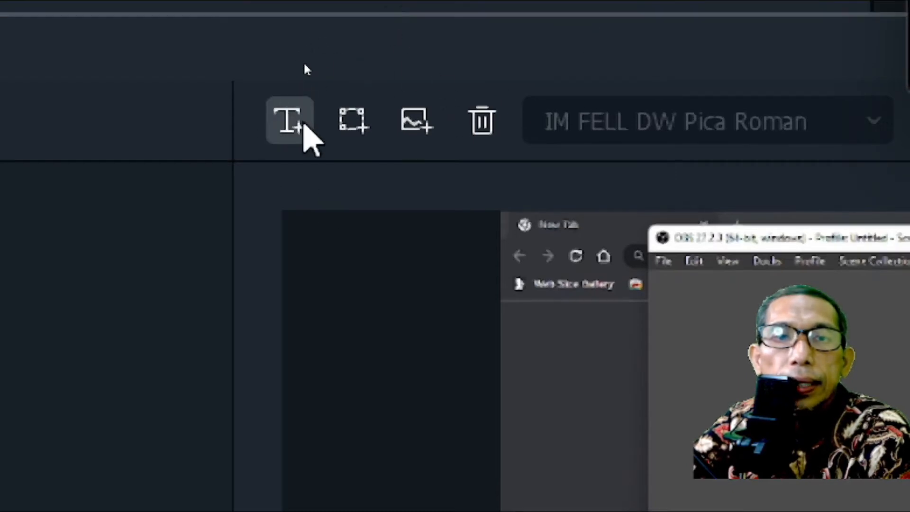
pyautogui.click(352, 121)
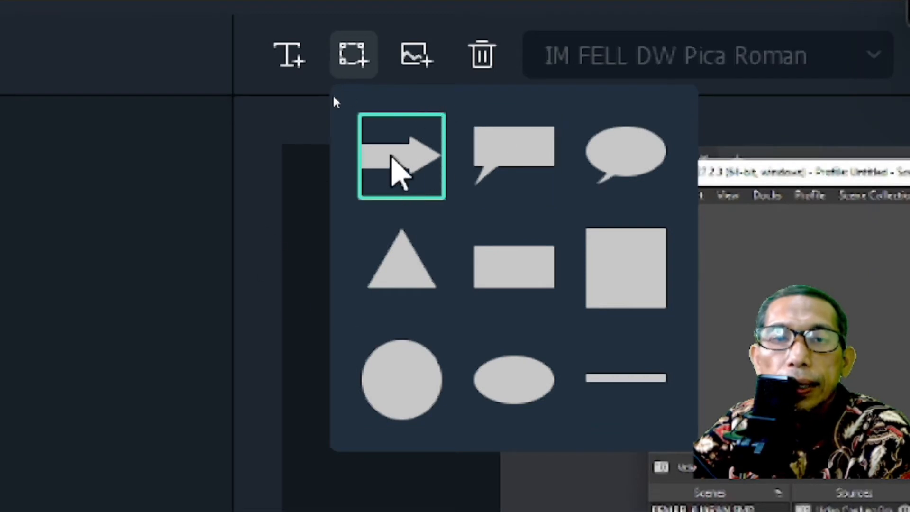
pyautogui.click(392, 156)
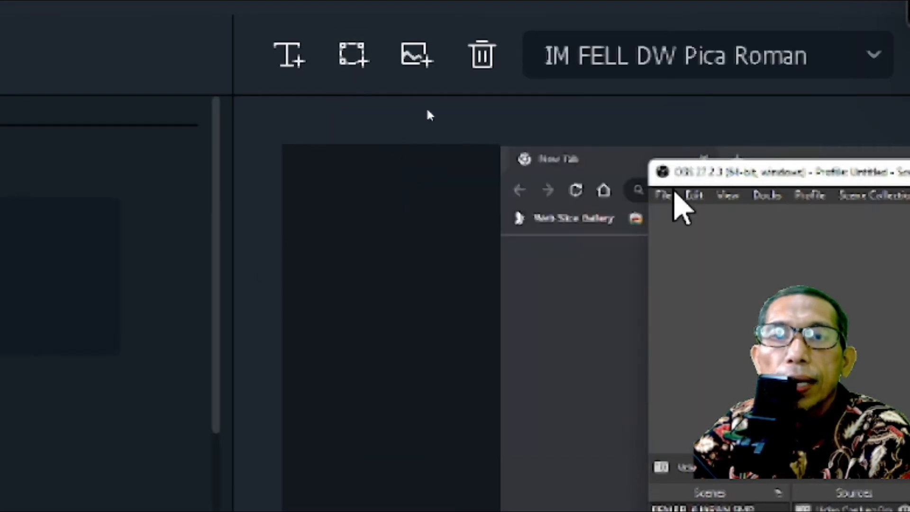
pyautogui.click(519, 79)
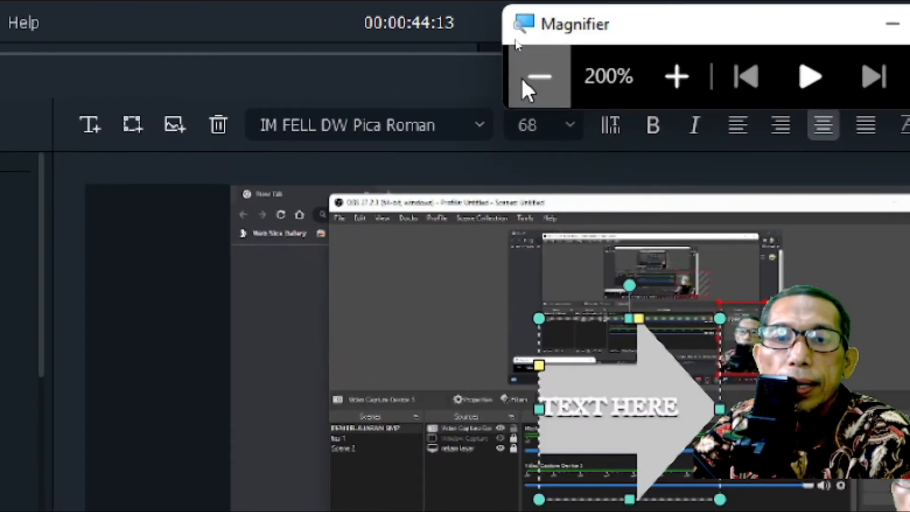
pyautogui.click(521, 78)
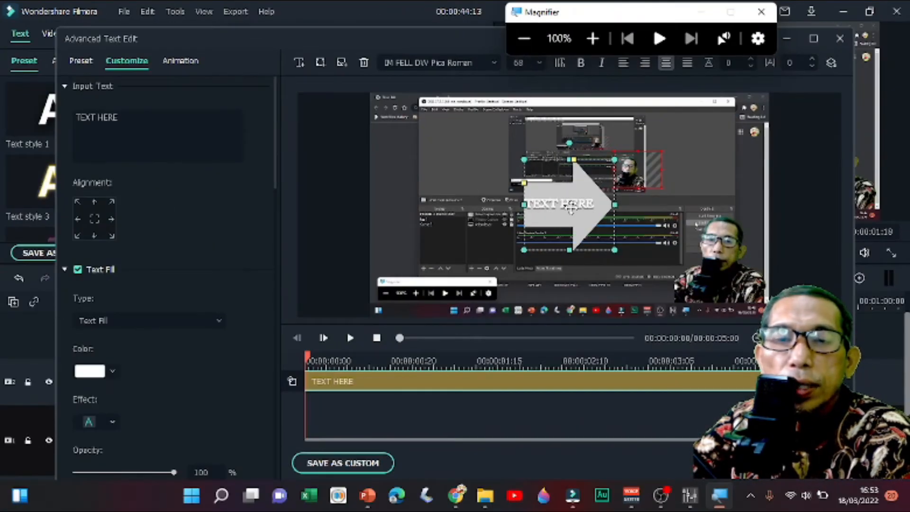
# - Flatten the arrow shape, move it to the upper-left area of the video frame, and apply the advanced title edits
pyautogui.moveTo(569, 160); pyautogui.dragTo(563, 214)
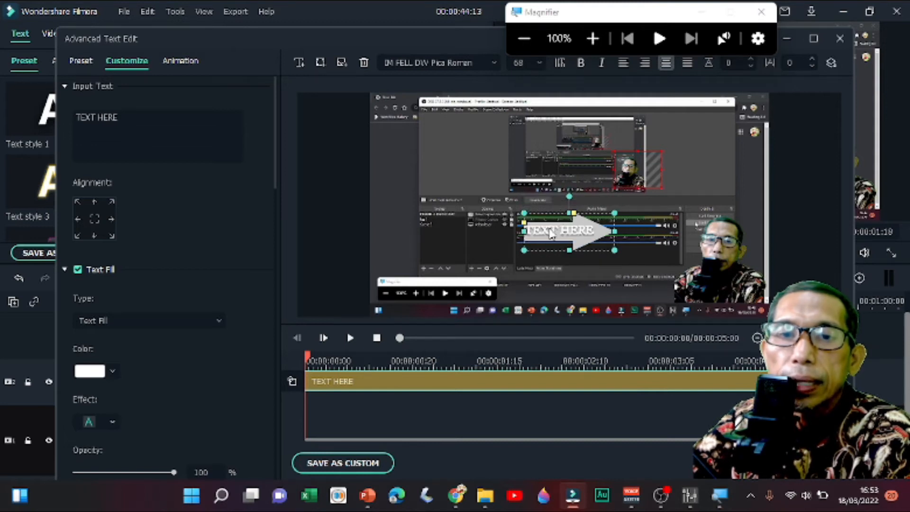
pyautogui.moveTo(561, 231); pyautogui.dragTo(439, 165)
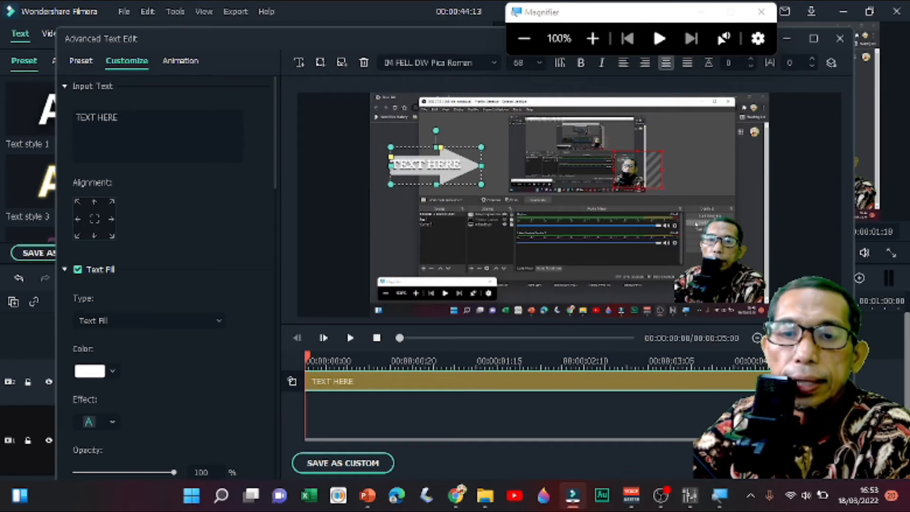
pyautogui.click(813, 463)
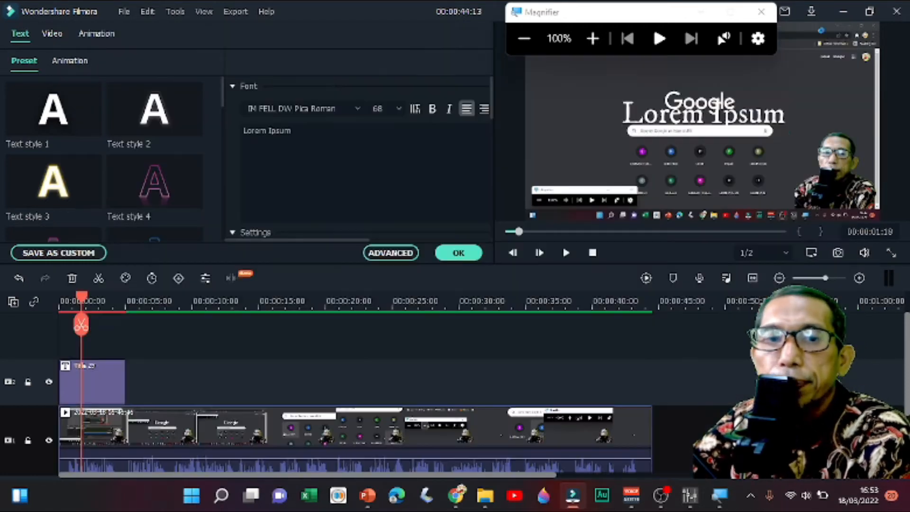
# - Select the arrow in the preview at 00:00:00:16 and enlarge it from its upper-right corner
pyautogui.click(67, 303)
pyautogui.click(584, 93)
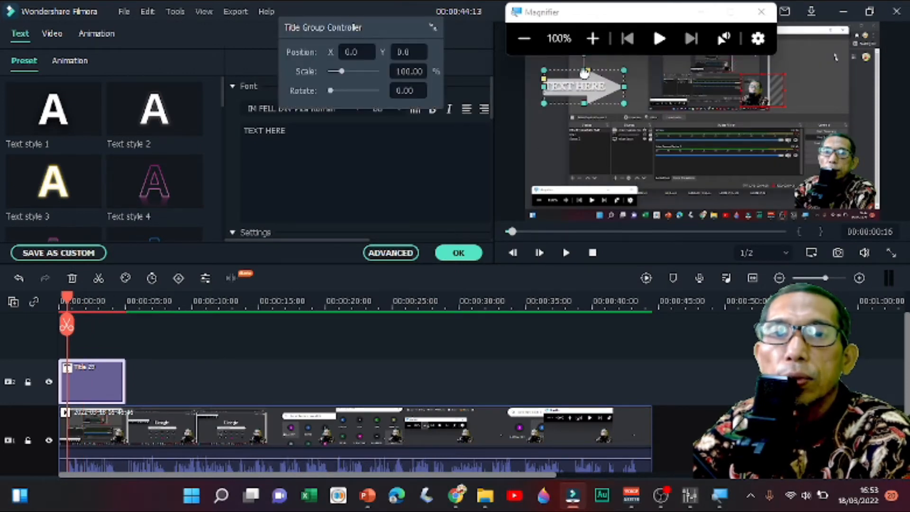
pyautogui.moveTo(624, 70); pyautogui.dragTo(651, 95)
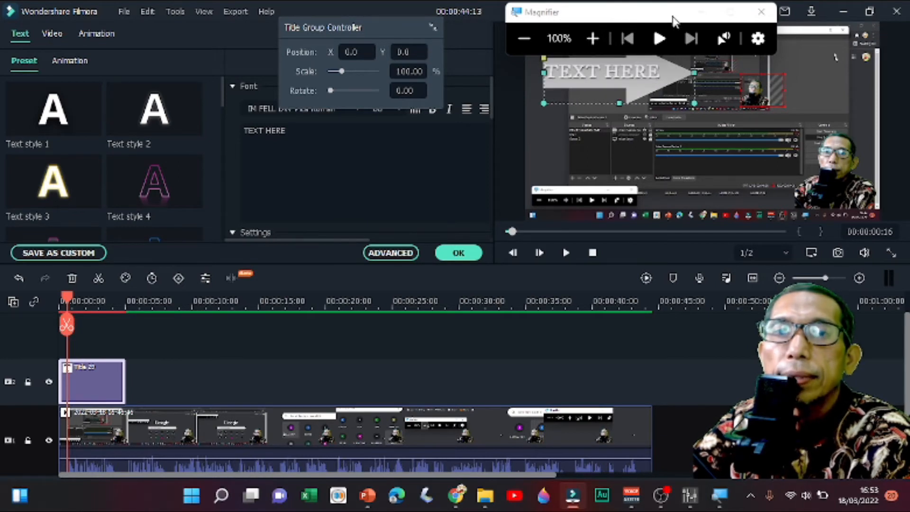
# - Move the Magnifier away from the preview, and reduce the arrow's height and length
pyautogui.moveTo(673, 13); pyautogui.dragTo(52, 12)
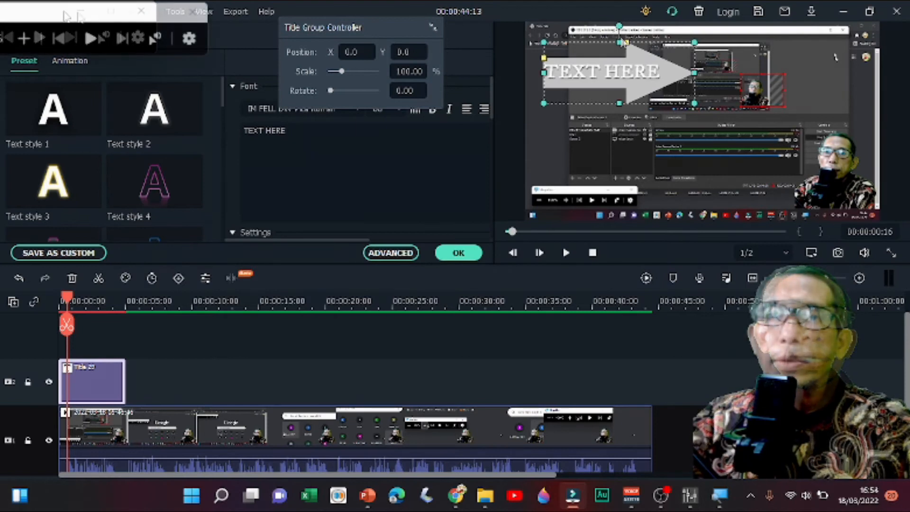
pyautogui.moveTo(619, 43); pyautogui.dragTo(617, 81)
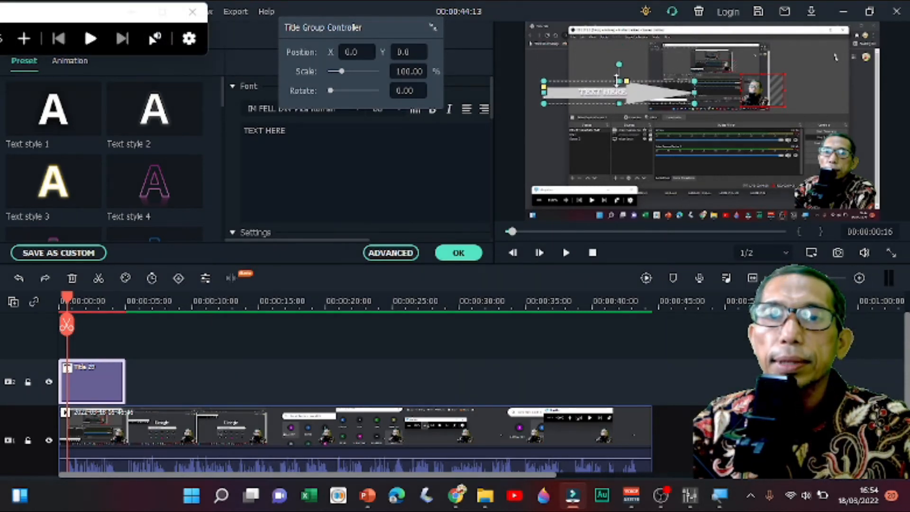
pyautogui.moveTo(693, 93); pyautogui.dragTo(649, 93)
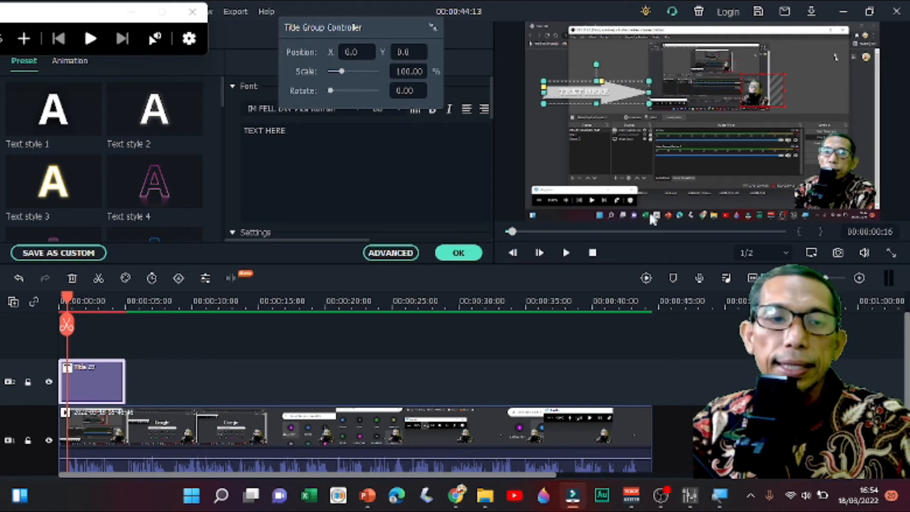
# - Play the preview to 00:00:02:22 and move the arrow down to the left of the Google search bar
pyautogui.click(568, 254)
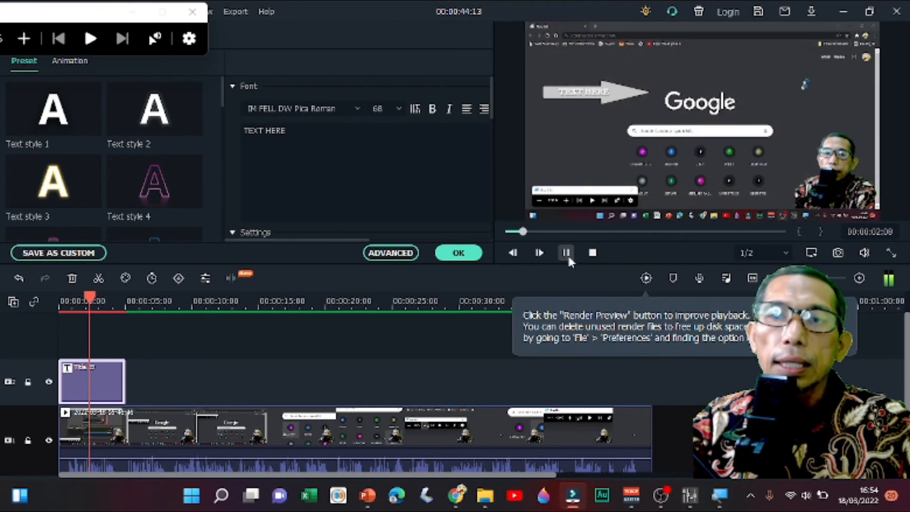
pyautogui.click(568, 254)
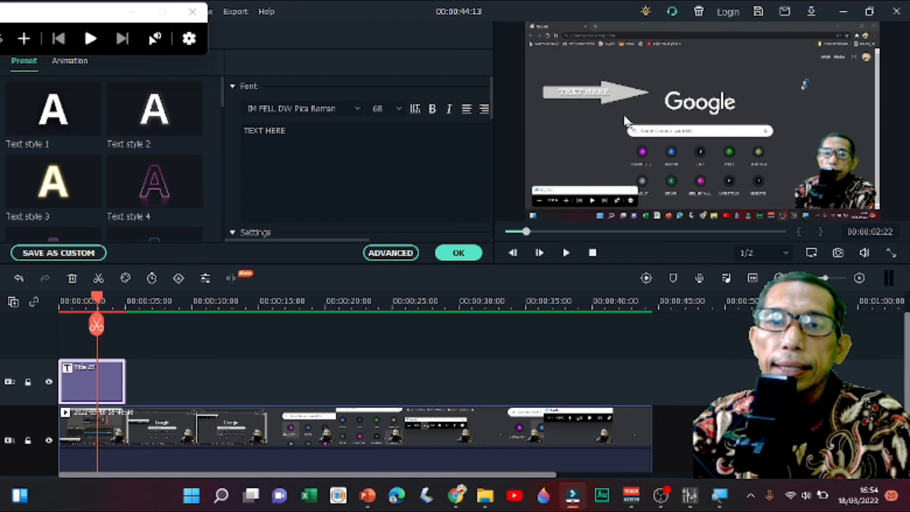
pyautogui.click(600, 89)
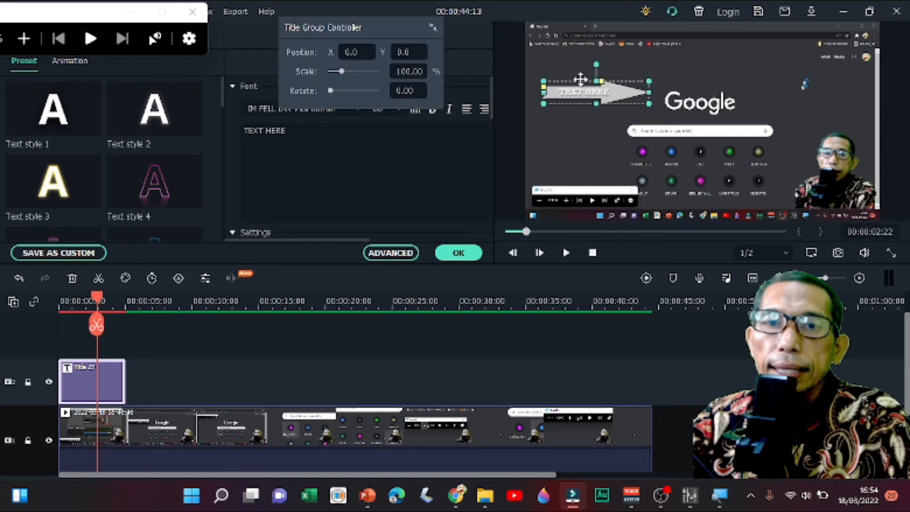
pyautogui.moveTo(579, 81); pyautogui.dragTo(560, 141)
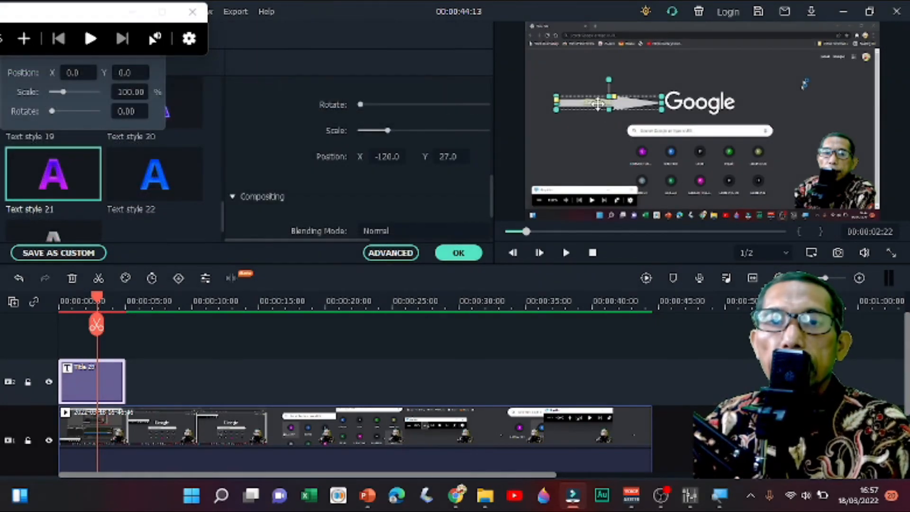
pyautogui.moveTo(597, 104); pyautogui.dragTo(574, 148)
# - Open the arrow title in the advanced editor and set its shape border and shape fill to dark red
pyautogui.click(391, 253)
pyautogui.scroll(-2, 163, 247)
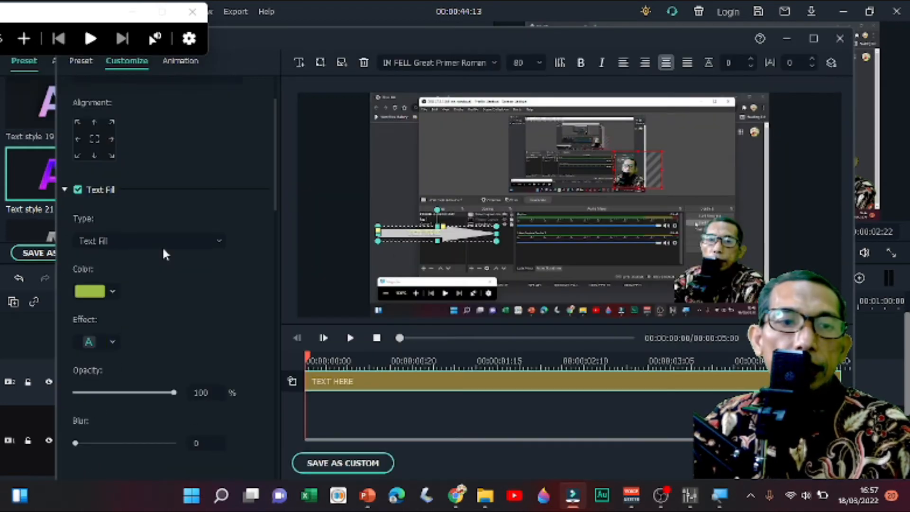
pyautogui.scroll(-10, 162, 246)
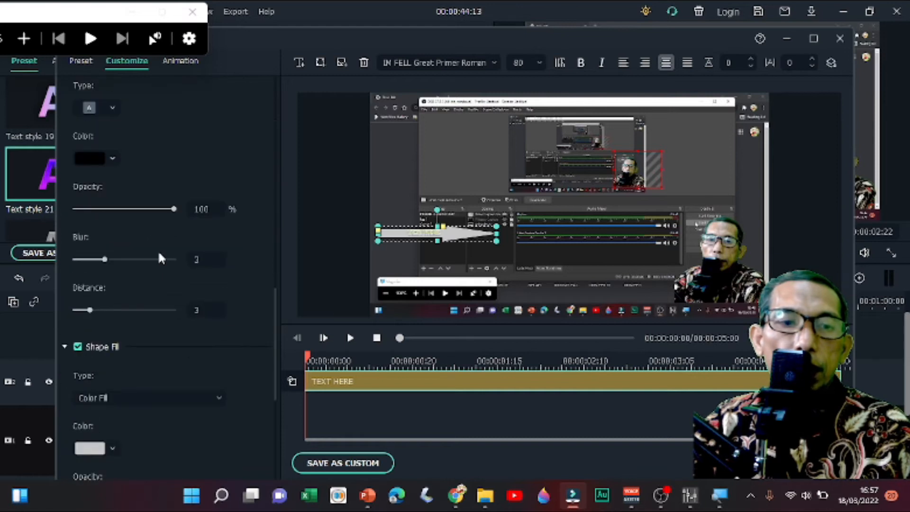
pyautogui.scroll(-5, 159, 256)
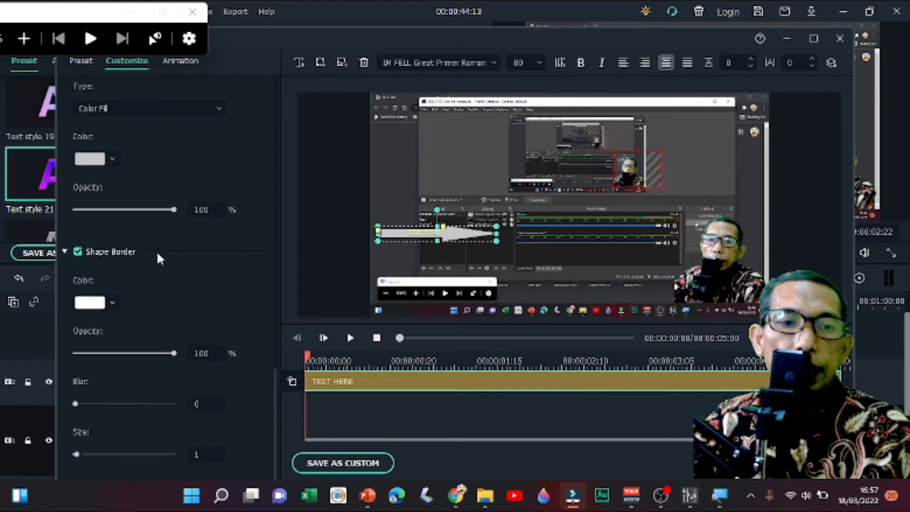
pyautogui.click(110, 301)
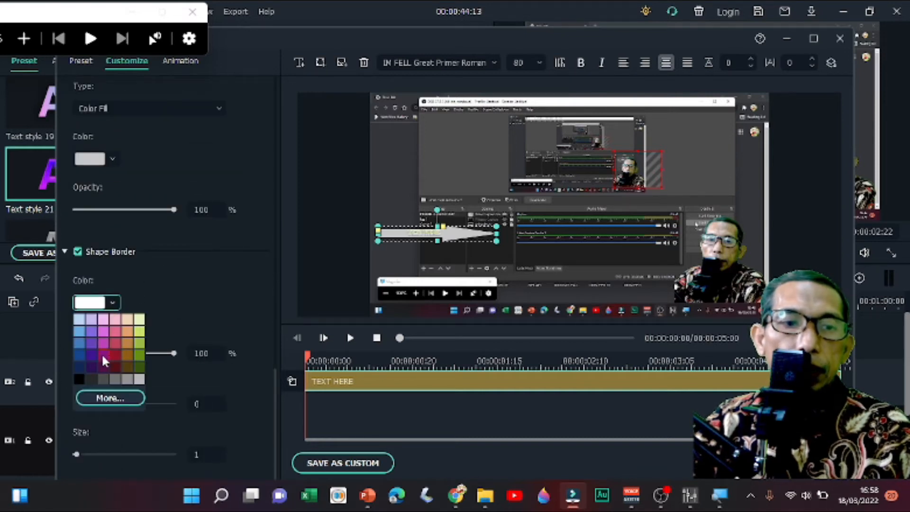
pyautogui.click(115, 354)
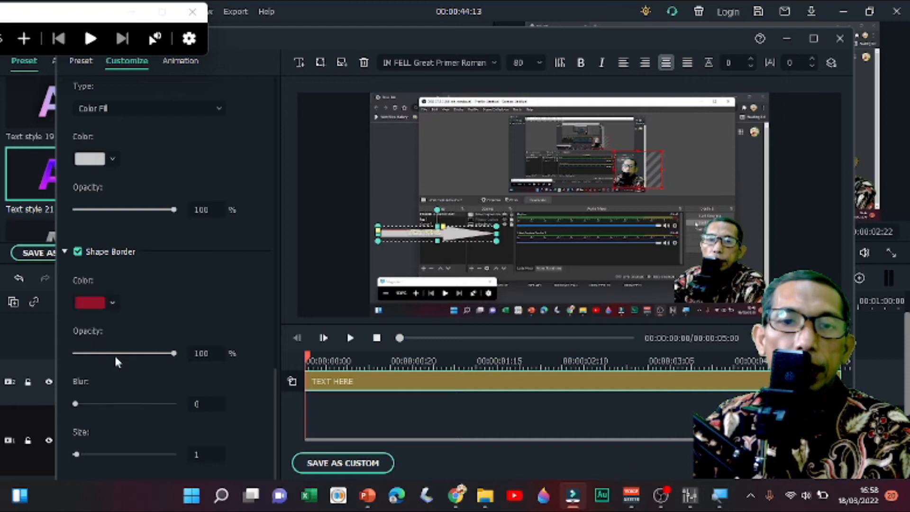
pyautogui.click(110, 161)
pyautogui.click(108, 206)
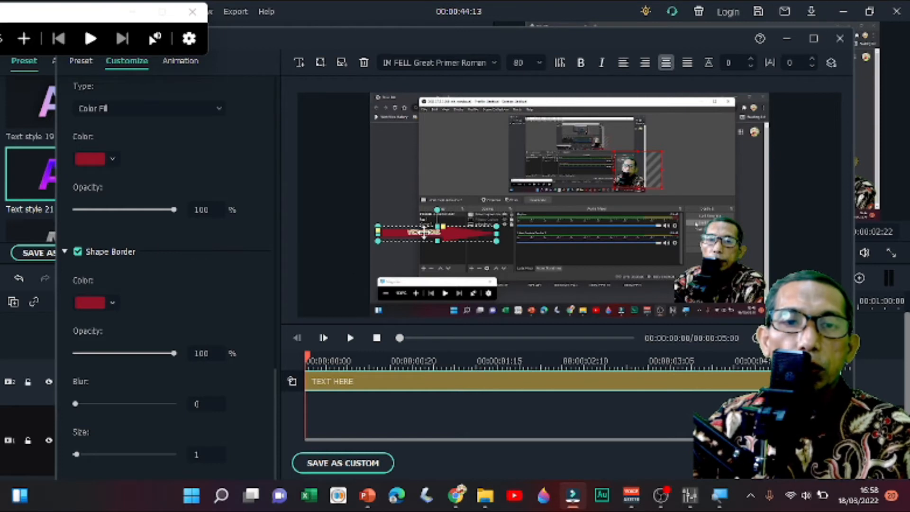
# - Color the title's text fill and text border dark red, move the arrow to the frame's upper-left area, and apply the edits
pyautogui.scroll(10, 143, 256)
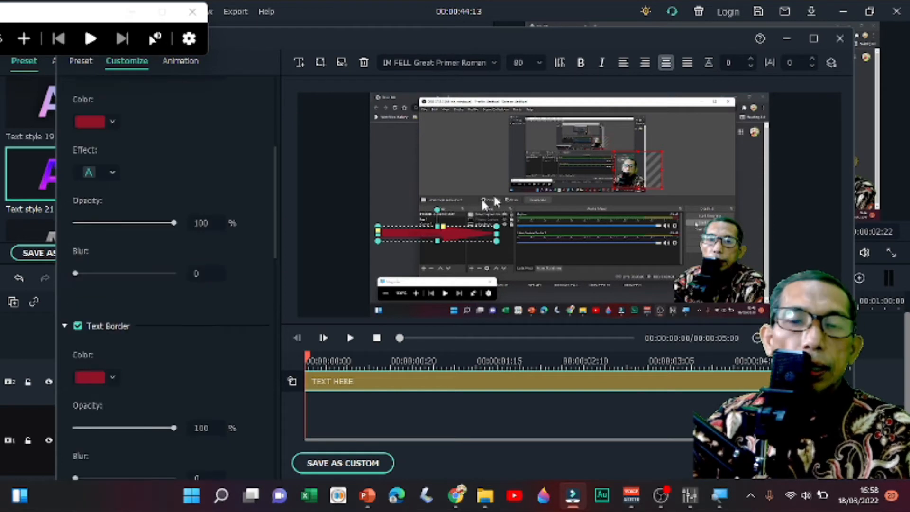
pyautogui.moveTo(447, 233); pyautogui.dragTo(440, 176)
pyautogui.click(816, 463)
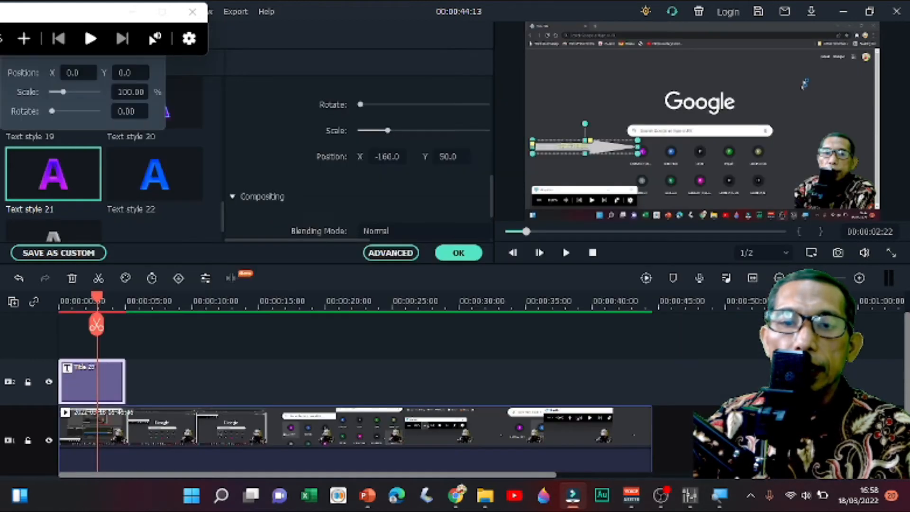
pyautogui.click(458, 256)
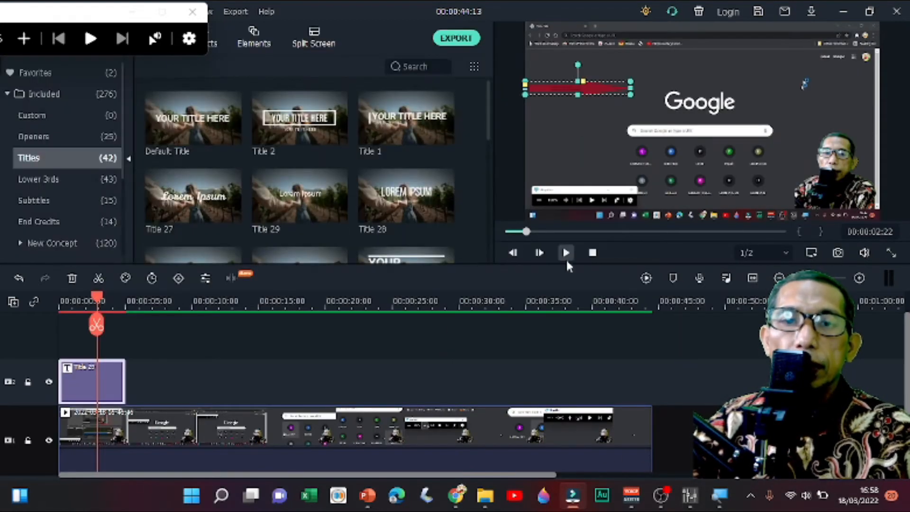
# - At 00:00:03:23, move the arrow down to just above the recorded Magnifier window and shorten it slightly
pyautogui.click(567, 253)
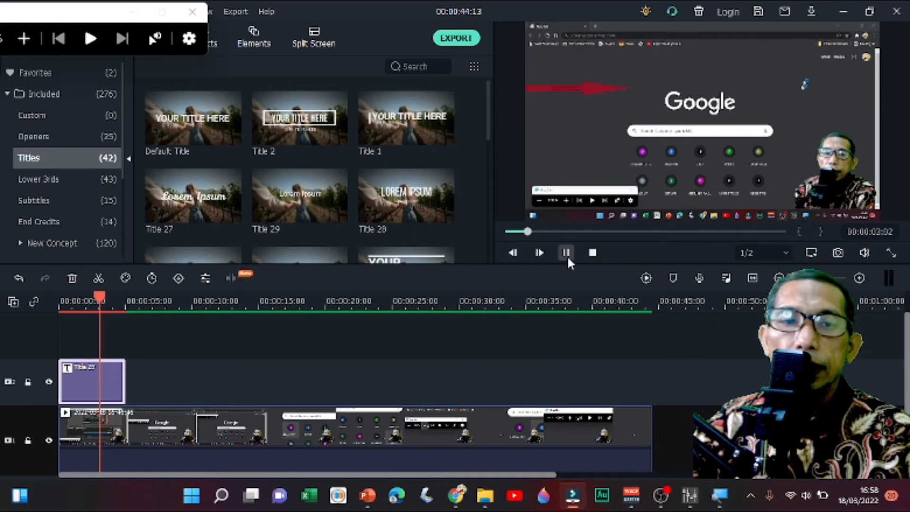
pyautogui.click(573, 88)
pyautogui.moveTo(577, 105); pyautogui.dragTo(575, 166)
pyautogui.moveTo(631, 158); pyautogui.dragTo(625, 159)
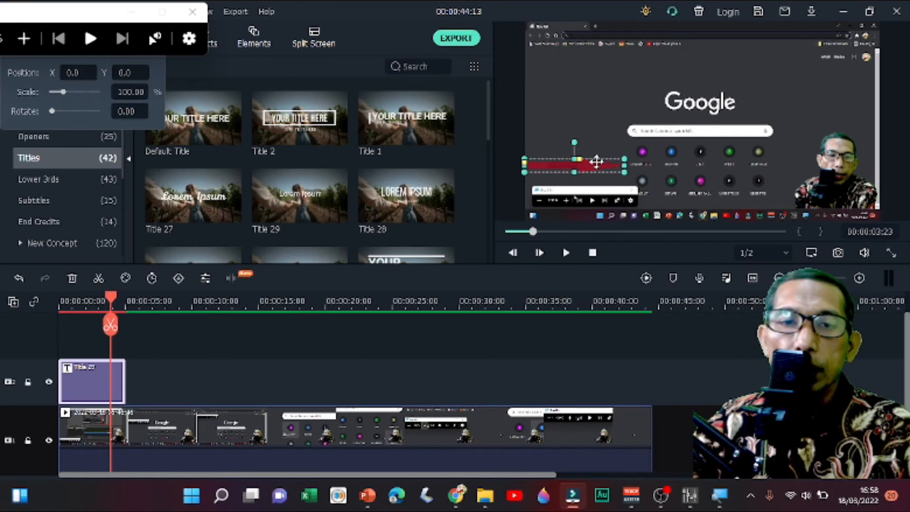
# - Reopen the arrow title in the advanced editor and find its text border settings
pyautogui.doubleClick(98, 381)
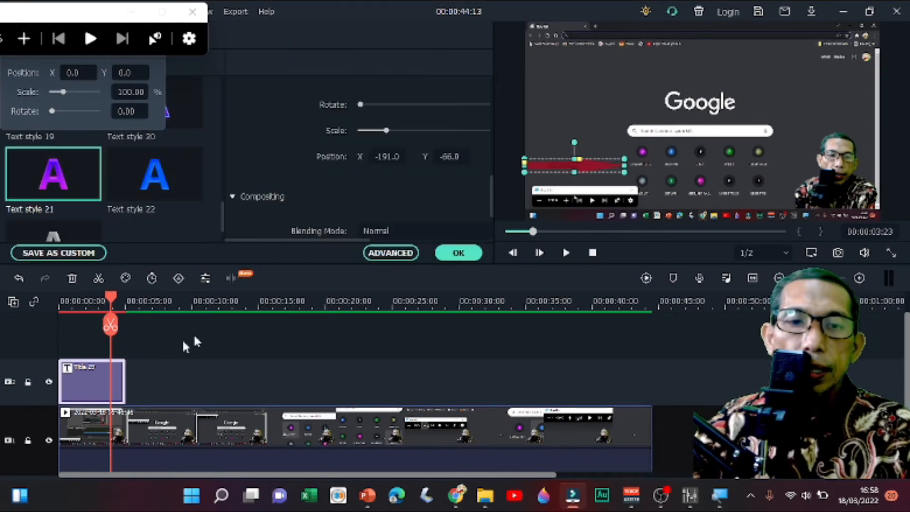
pyautogui.click(366, 252)
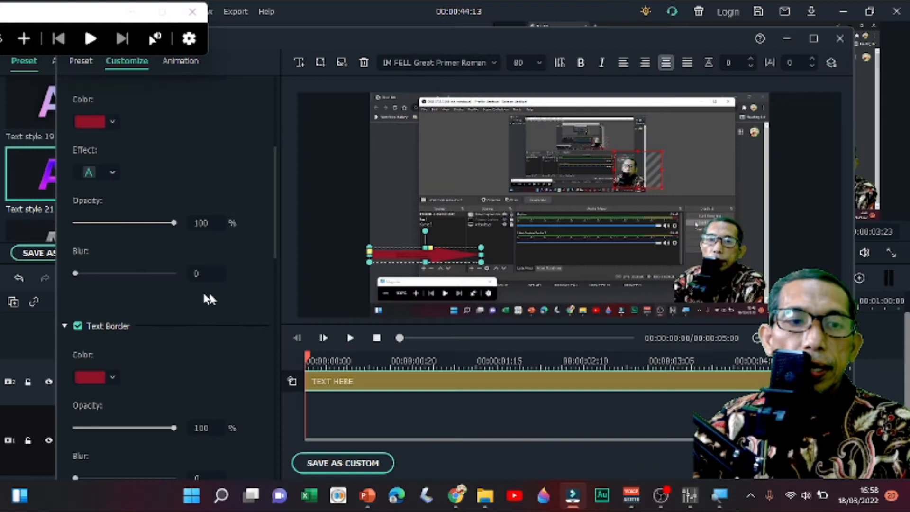
pyautogui.scroll(-10, 107, 346)
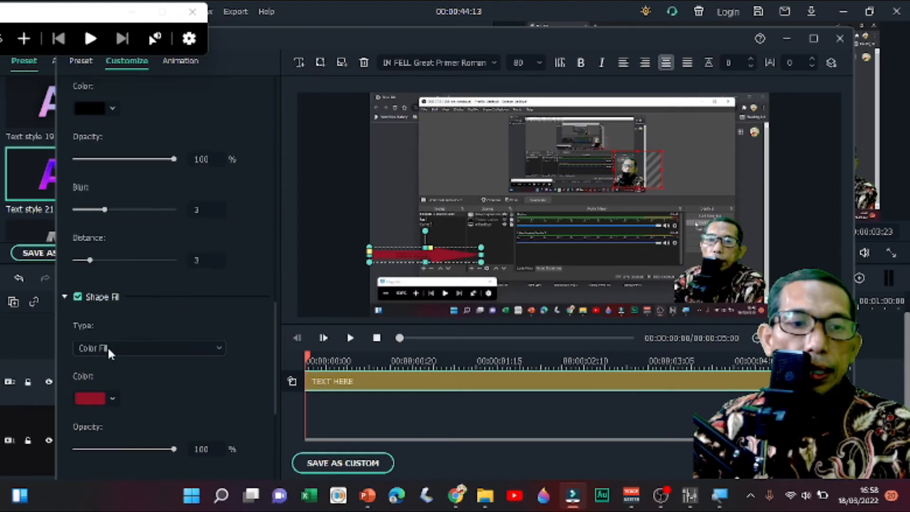
pyautogui.scroll(2, 128, 268)
pyautogui.scroll(5, 129, 270)
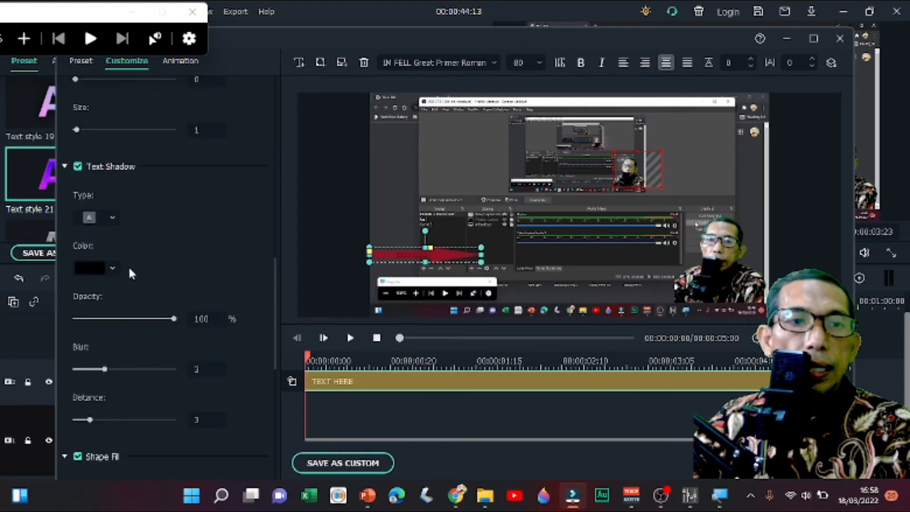
# - Try a yellow-green text border on the title, and set the border back to dark red
pyautogui.click(114, 179)
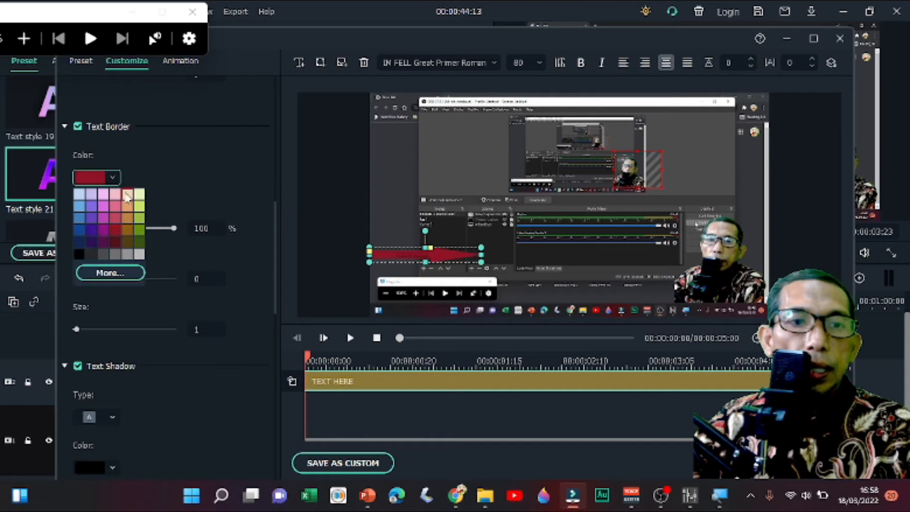
pyautogui.click(137, 207)
pyautogui.click(113, 177)
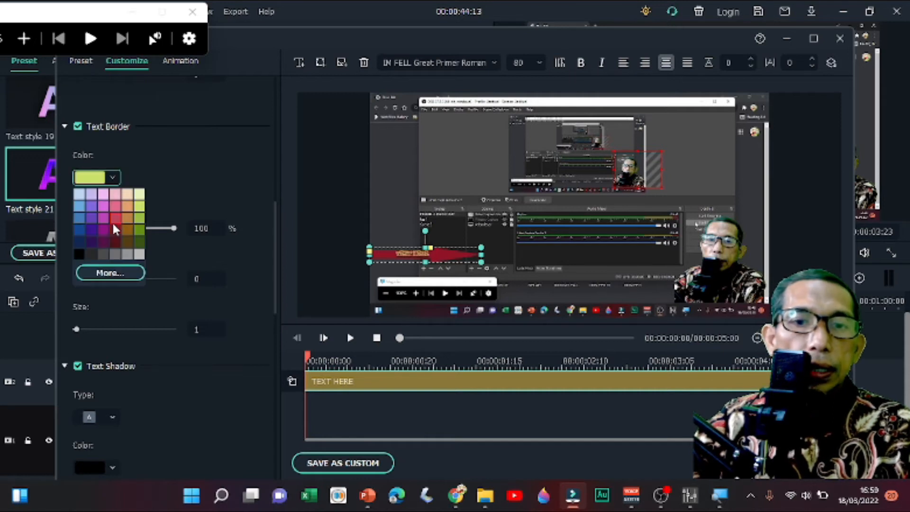
pyautogui.click(115, 230)
# - Set the arrow's shape border and shape fill to yellow-green
pyautogui.scroll(-10, 135, 228)
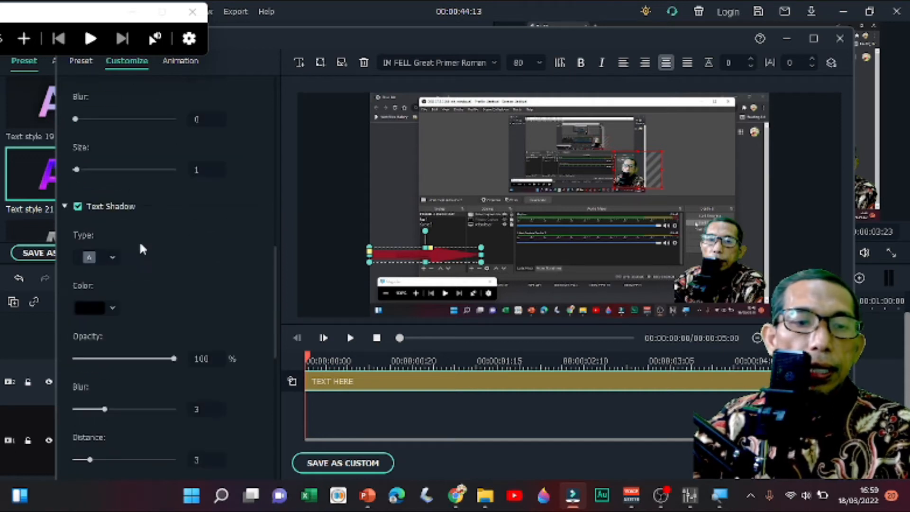
pyautogui.click(112, 302)
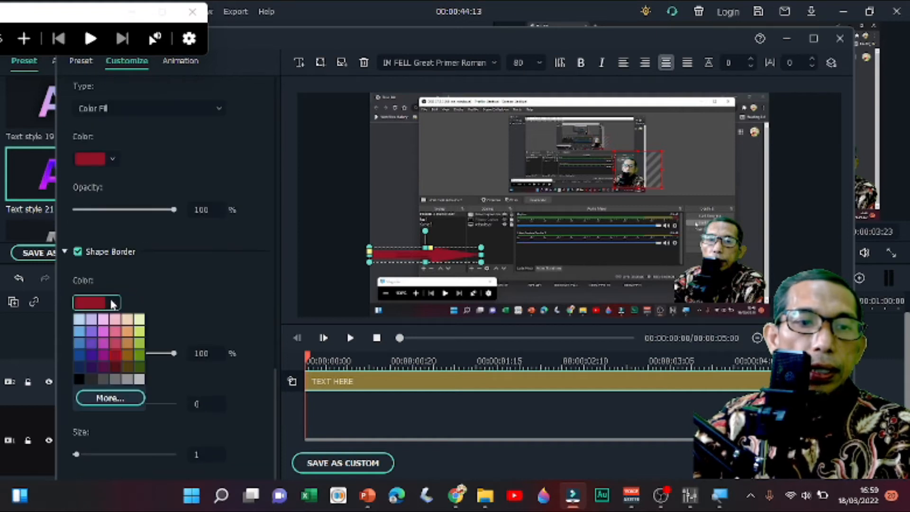
pyautogui.click(140, 331)
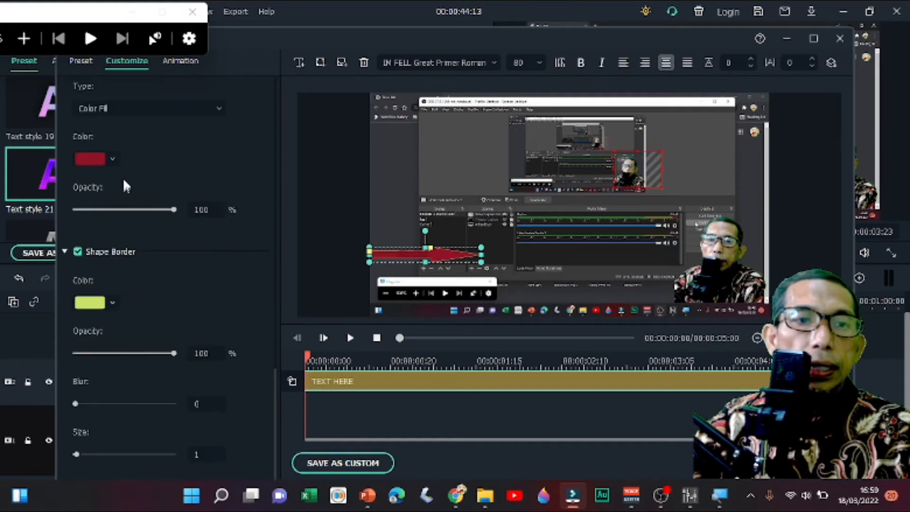
pyautogui.click(112, 158)
pyautogui.click(139, 190)
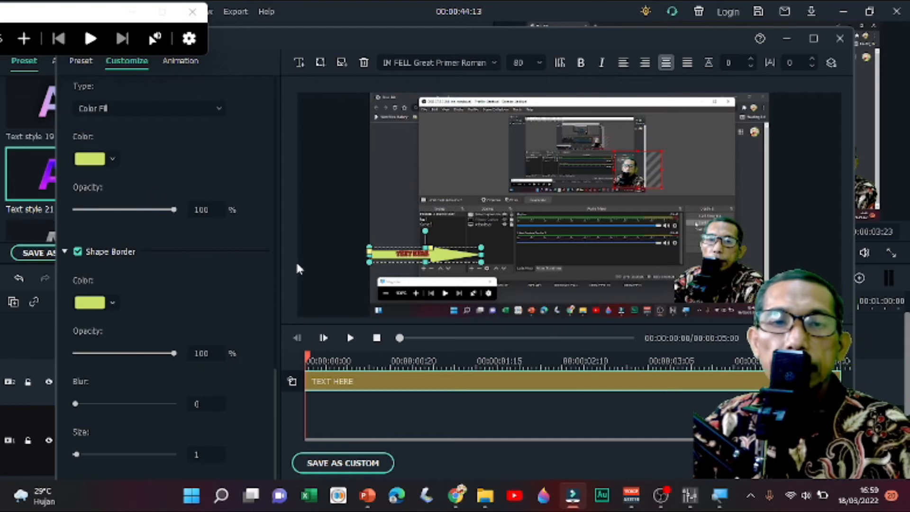
# - Set the text border to yellow-green and move the arrow up and slightly right in the frame
pyautogui.scroll(10, 122, 213)
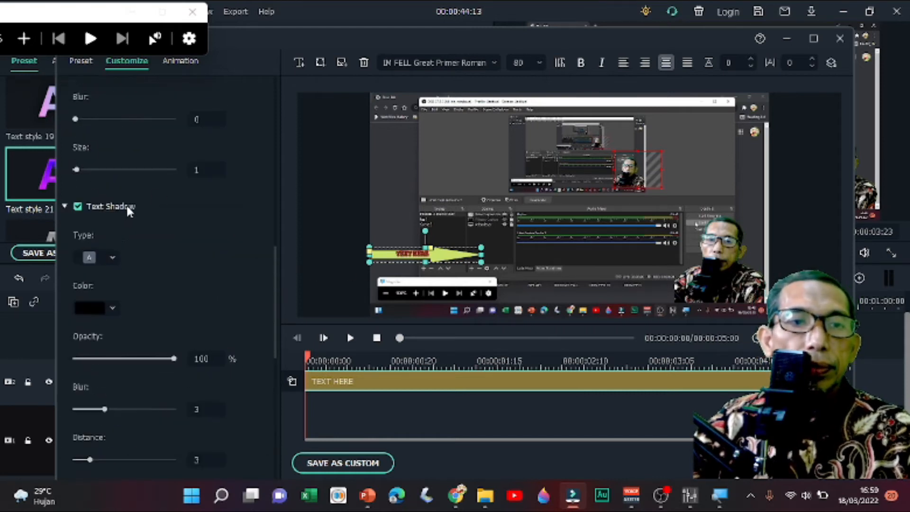
pyautogui.moveTo(421, 257); pyautogui.dragTo(444, 207)
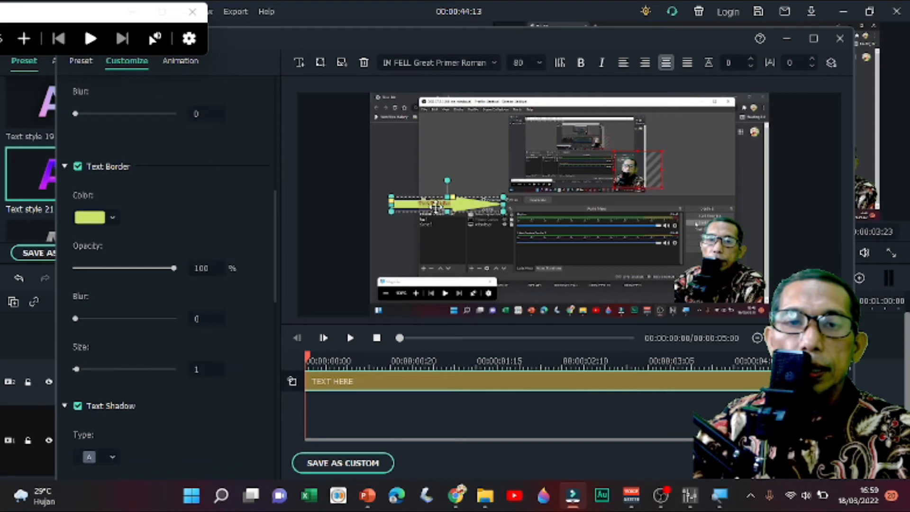
# - Delete the placeholder text "TEXT HERE" from the arrow and apply the advanced title edits
pyautogui.scroll(10, 201, 200)
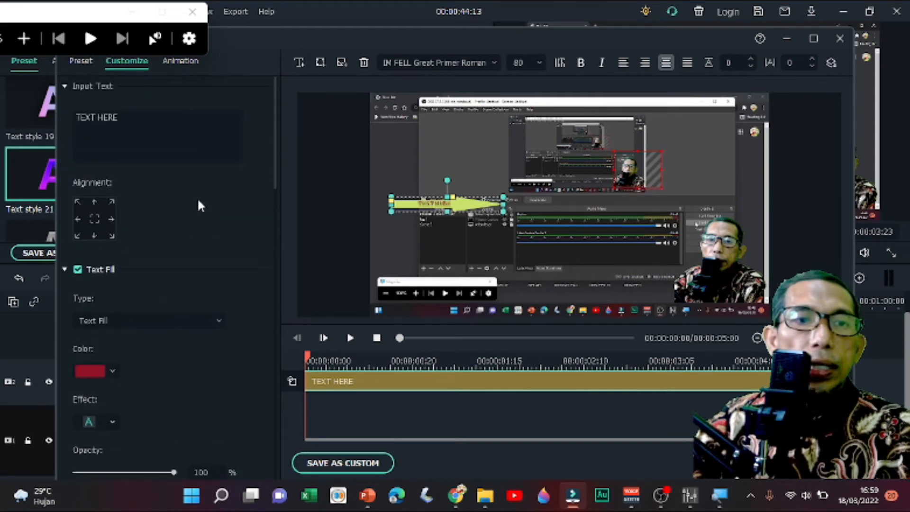
pyautogui.click(127, 118)
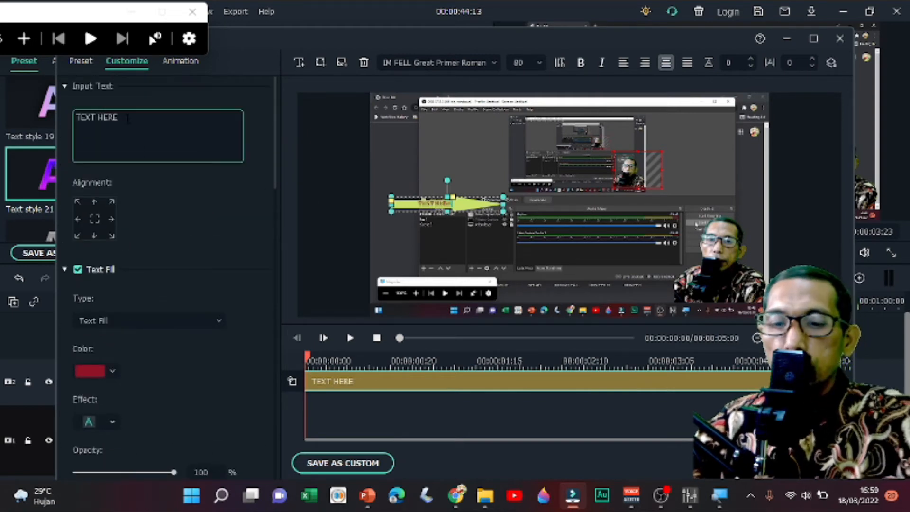
pyautogui.press('BackSpace')
pyautogui.press('BackSpace')
pyautogui.press('BackSpace')
pyautogui.press('BackSpace')
pyautogui.press('BackSpace')
pyautogui.press('BackSpace')
pyautogui.press('BackSpace')
pyautogui.press('BackSpace')
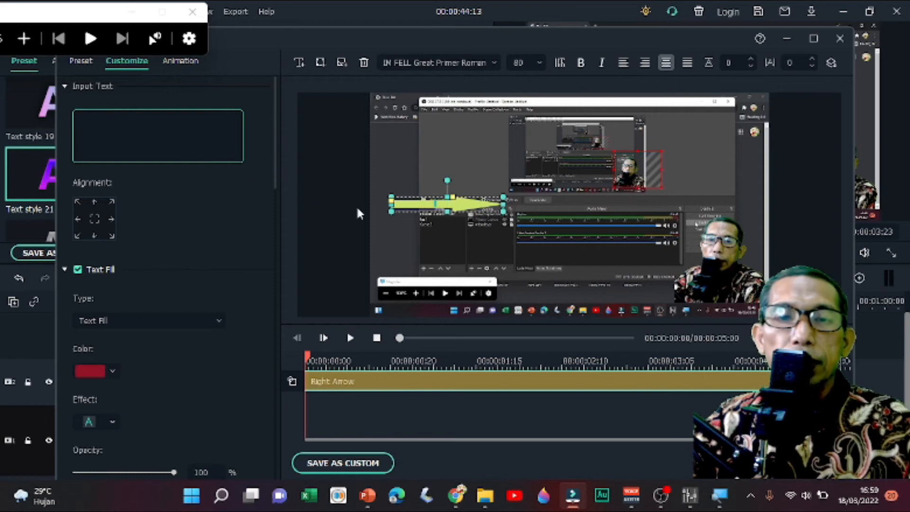
pyautogui.click(422, 179)
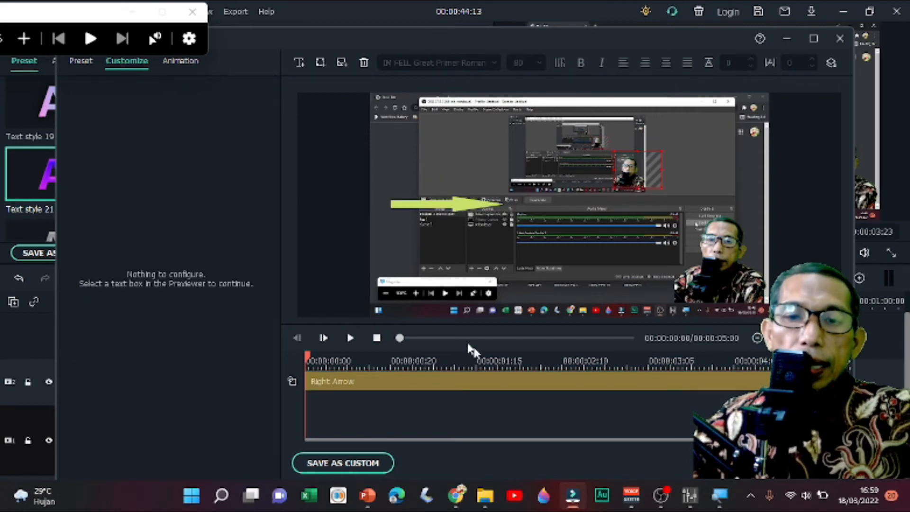
pyautogui.click(754, 463)
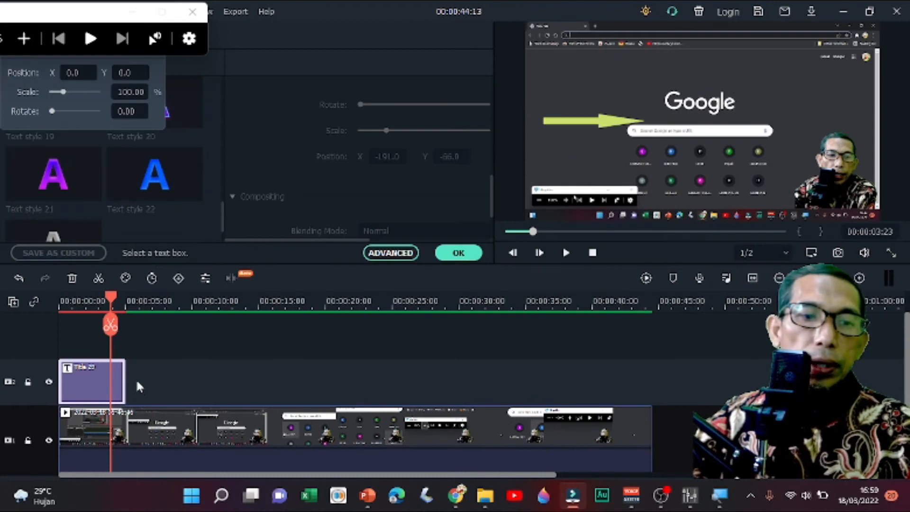
# - Extend the title clip on the timeline to about 19 seconds and play the preview to 00:00:05:24
pyautogui.moveTo(124, 379); pyautogui.dragTo(317, 379)
pyautogui.click(569, 253)
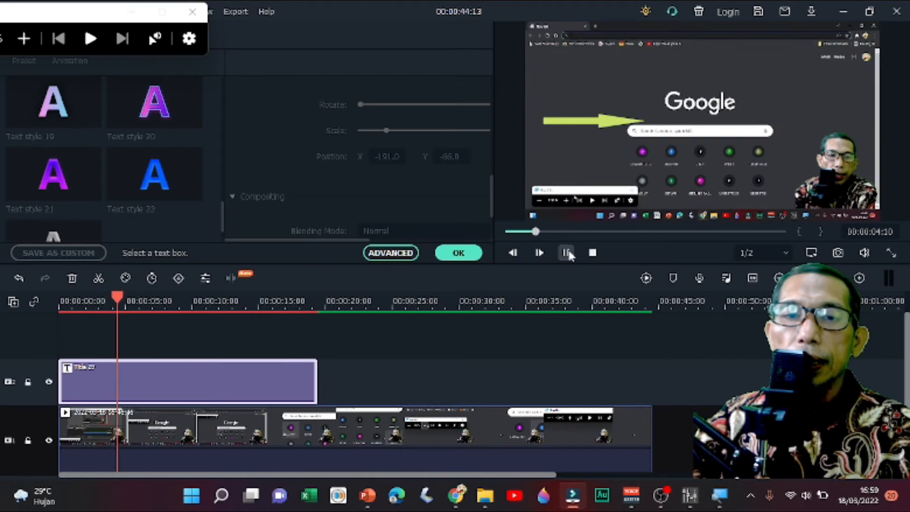
# - Move the arrow to X -176, Y -52, split the title clip at 00:00:05:24, and continue playing the preview
pyautogui.click(599, 120)
pyautogui.moveTo(599, 120); pyautogui.dragTo(589, 155)
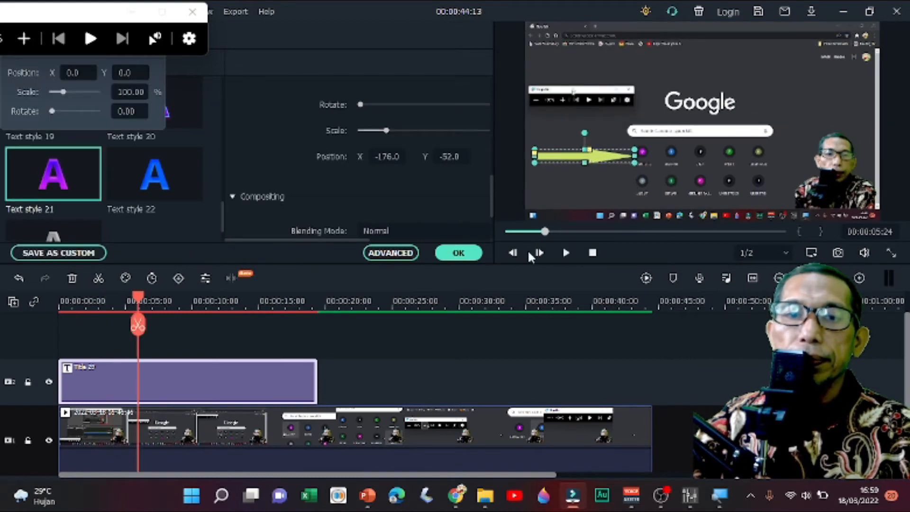
pyautogui.click(566, 252)
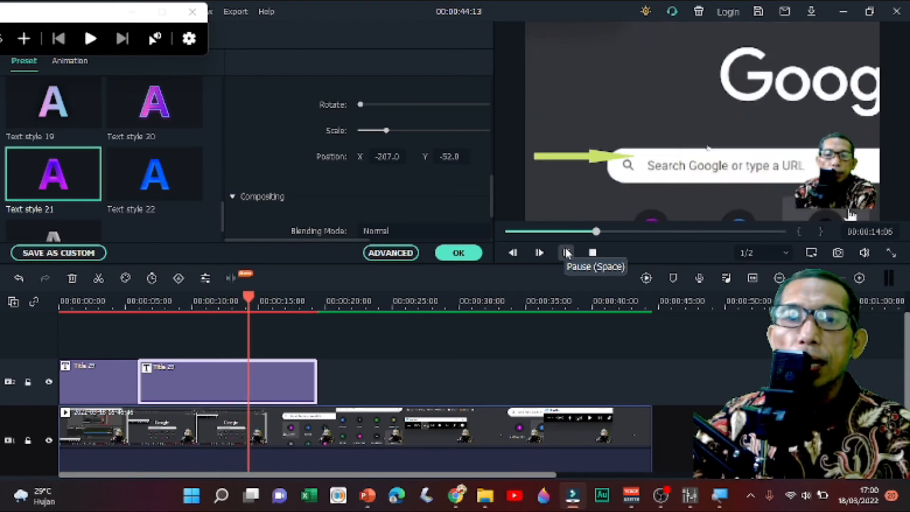
# - Pause the preview at 00:00:16:01, move the arrow to X -74, Y -56, and split the title clip there
pyautogui.click(566, 253)
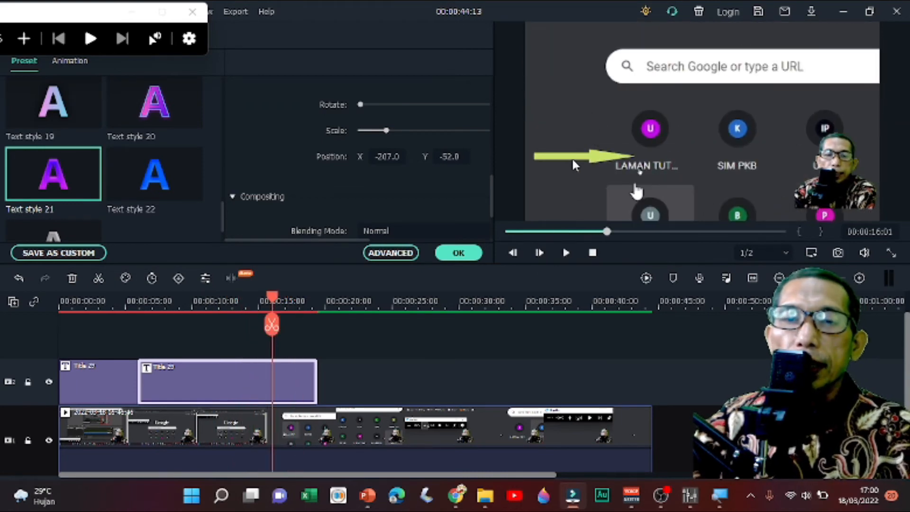
pyautogui.click(573, 159)
pyautogui.moveTo(574, 155); pyautogui.dragTo(645, 159)
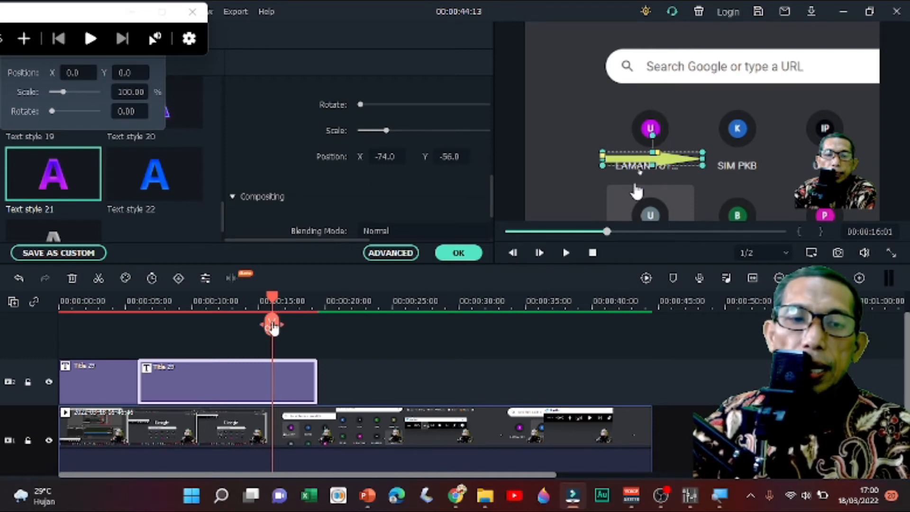
pyautogui.click(273, 326)
# - Move the split-off title clip to start at about 30 seconds and play the preview to 00:00:31:20
pyautogui.moveTo(287, 373); pyautogui.dragTo(471, 378)
pyautogui.moveTo(283, 303); pyautogui.dragTo(423, 321)
pyautogui.click(566, 253)
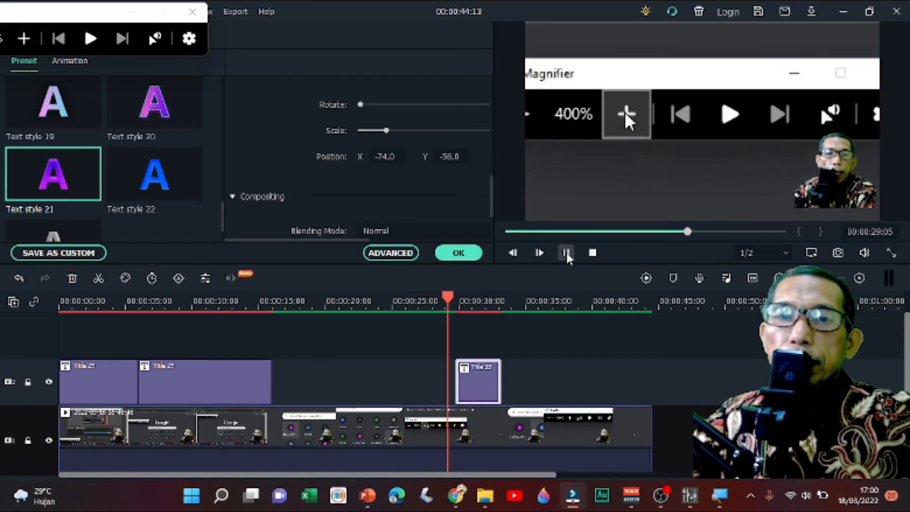
pyautogui.click(566, 253)
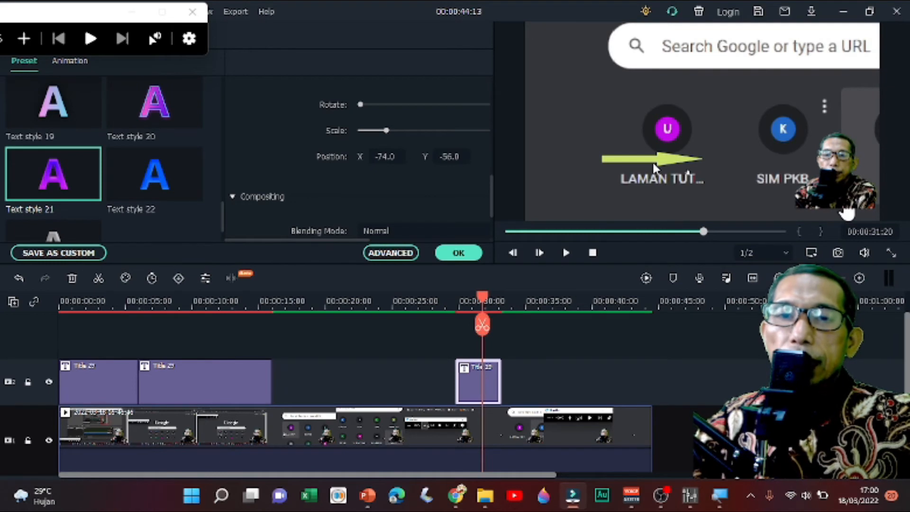
# - Move the arrow to X -147, Y 41, play the preview a little further, and reposition it at X -124, Y -19
pyautogui.click(655, 163)
pyautogui.moveTo(608, 148); pyautogui.dragTo(600, 110)
pyautogui.click(567, 253)
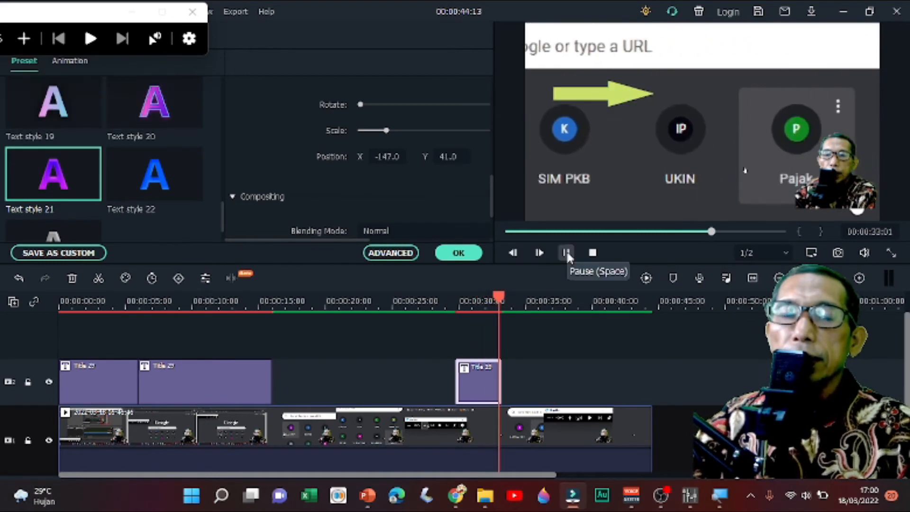
pyautogui.click(566, 253)
pyautogui.moveTo(617, 95); pyautogui.dragTo(634, 131)
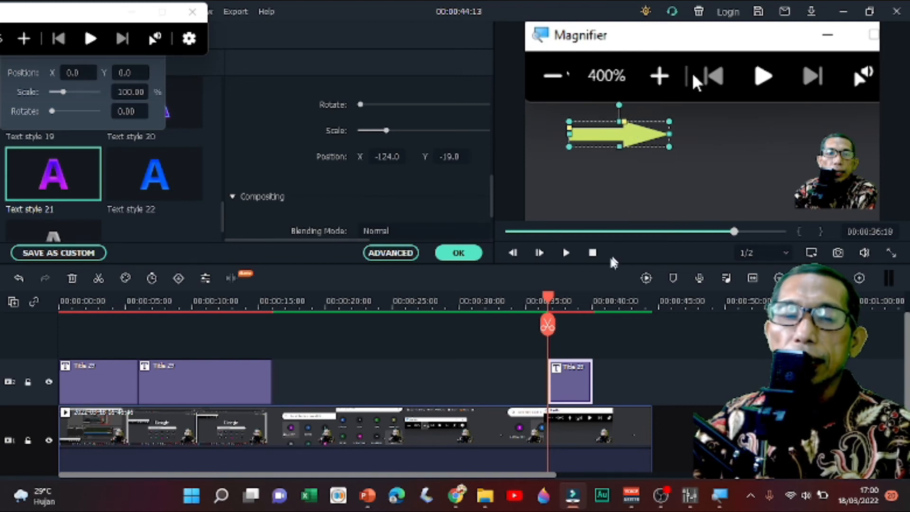
# - Shift the last title clip to start at about 41 seconds, move its arrow to X -166, Y -57, and apply the title edits
pyautogui.click(565, 253)
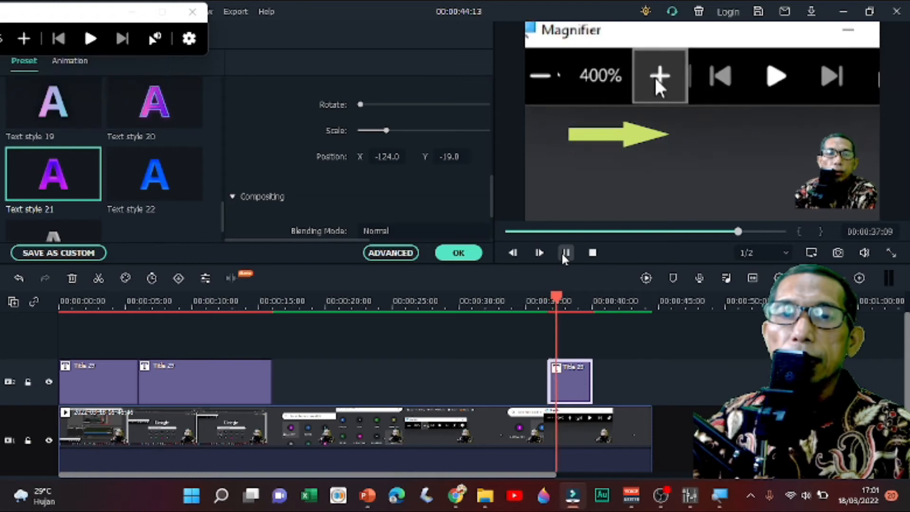
pyautogui.click(567, 253)
pyautogui.moveTo(570, 383); pyautogui.dragTo(629, 383)
pyautogui.click(622, 140)
pyautogui.moveTo(622, 139); pyautogui.dragTo(594, 166)
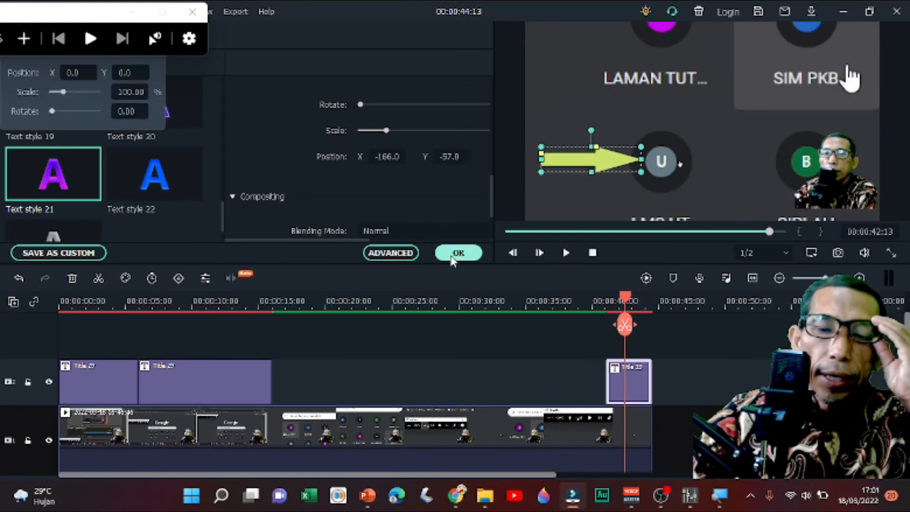
pyautogui.click(458, 252)
# - Play the preview from the start of the timeline and ripple-delete the first title clip
pyautogui.moveTo(626, 300); pyautogui.dragTo(60, 301)
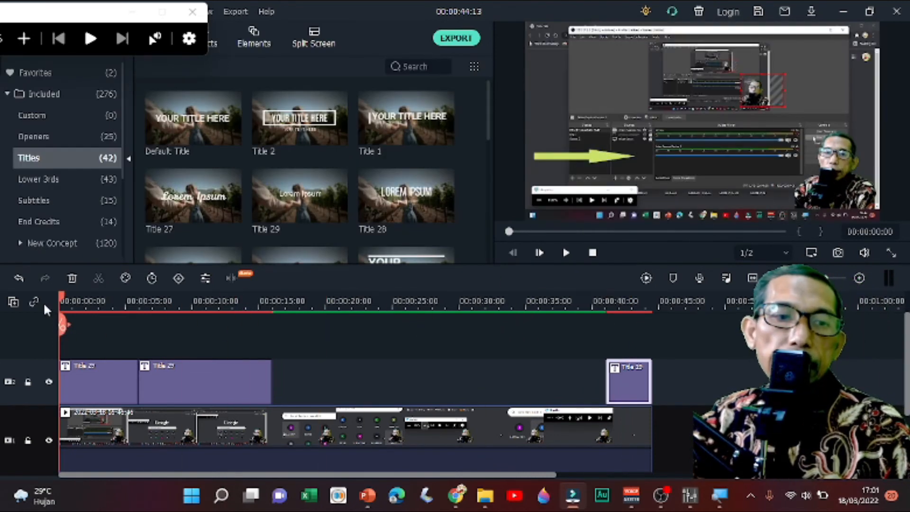
pyautogui.click(565, 253)
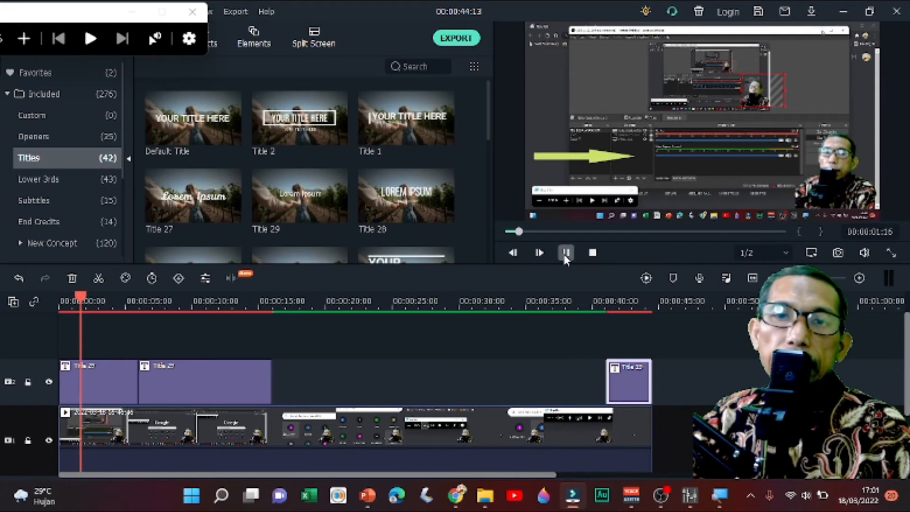
pyautogui.click(117, 391)
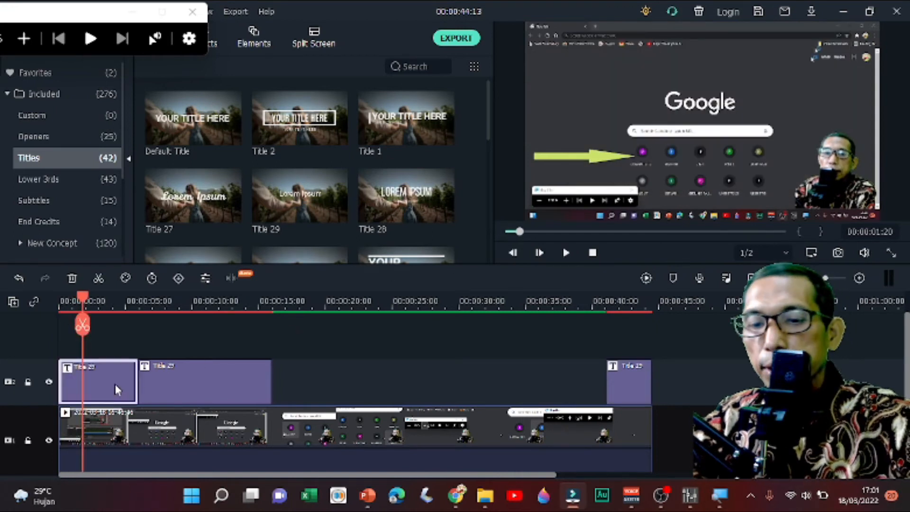
pyautogui.hotkey('shift', 'Delete')
# - Move the long title clip so that it starts at 00:00:06:12
pyautogui.moveTo(131, 386); pyautogui.dragTo(362, 386)
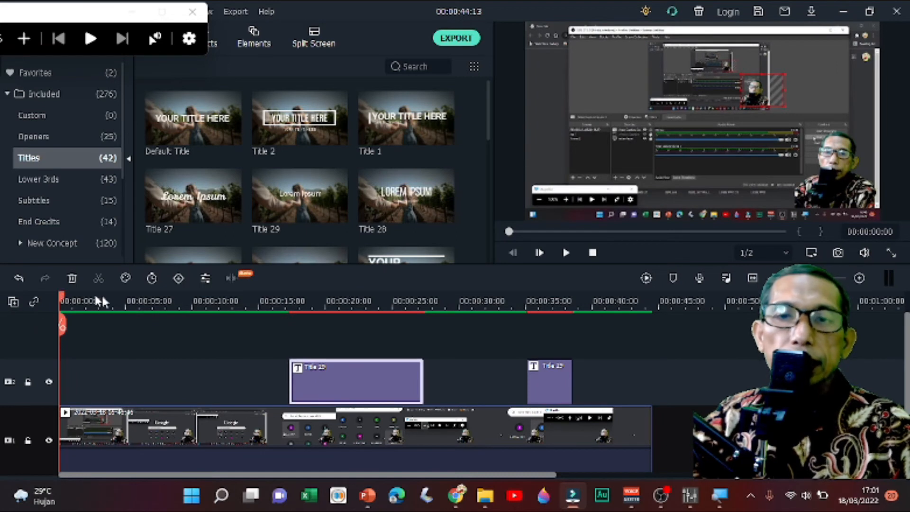
pyautogui.moveTo(62, 301); pyautogui.dragTo(147, 307)
pyautogui.moveTo(344, 381); pyautogui.dragTo(200, 382)
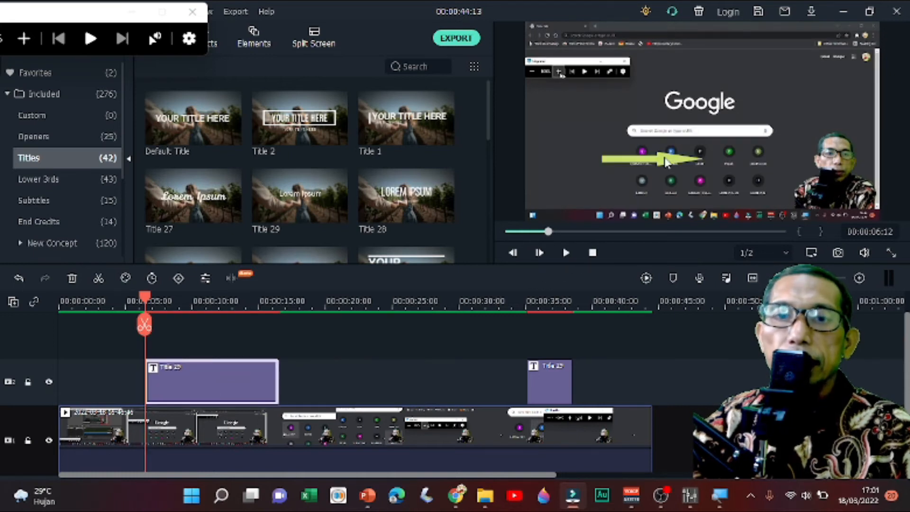
# - Play the preview to 00:00:14:00, go back to 00:00:12:11, and split the long title clip there
pyautogui.click(564, 253)
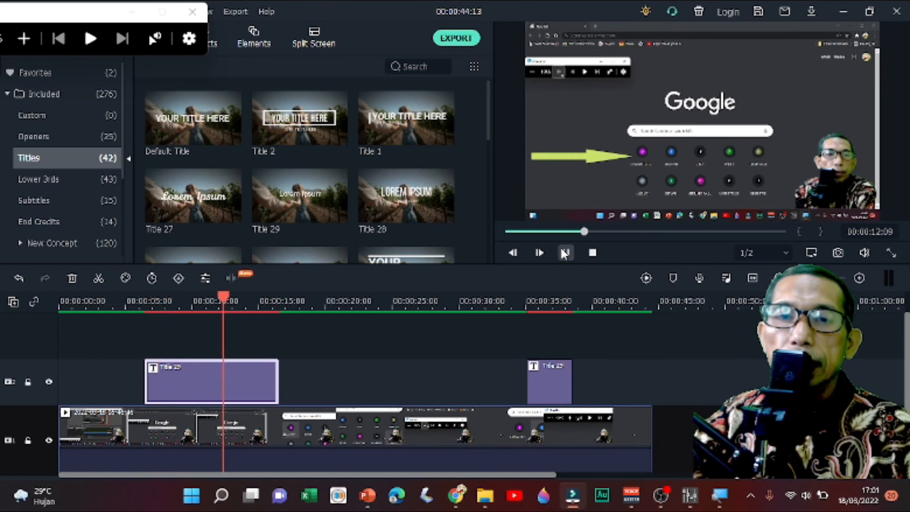
pyautogui.click(564, 253)
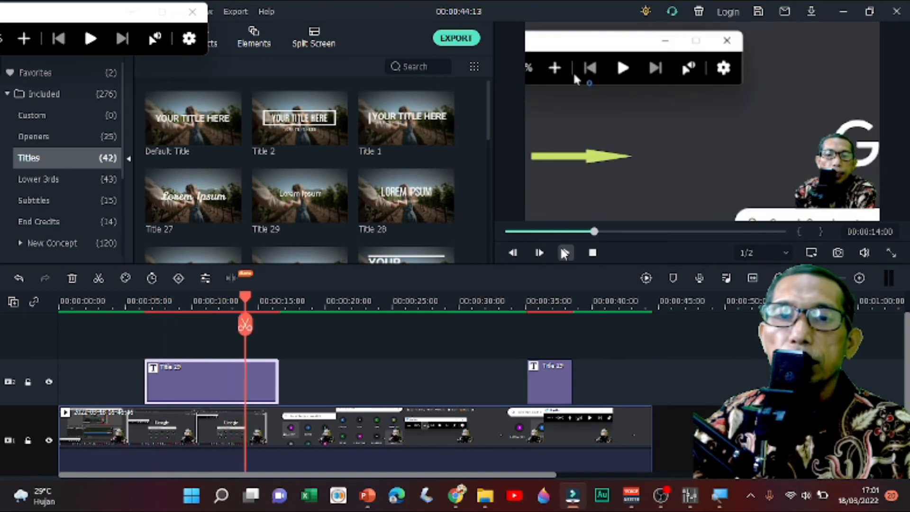
pyautogui.moveTo(245, 297); pyautogui.dragTo(225, 303)
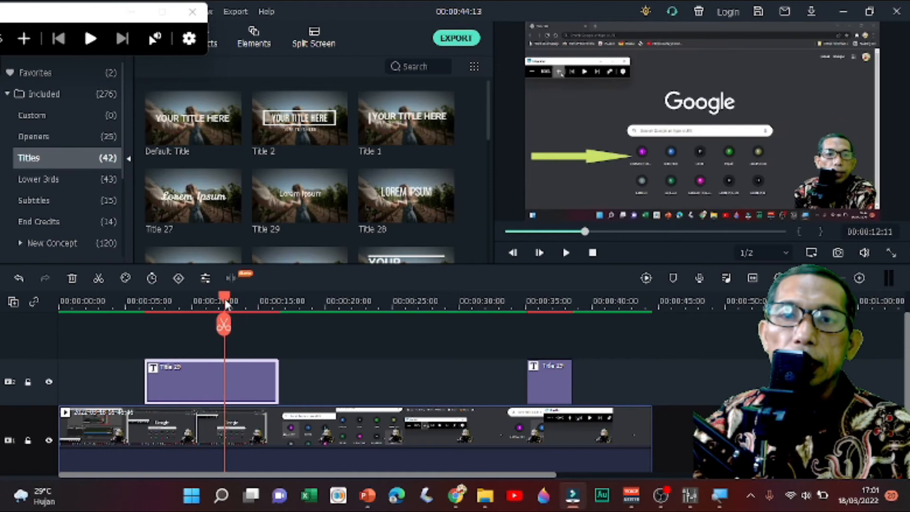
pyautogui.click(224, 325)
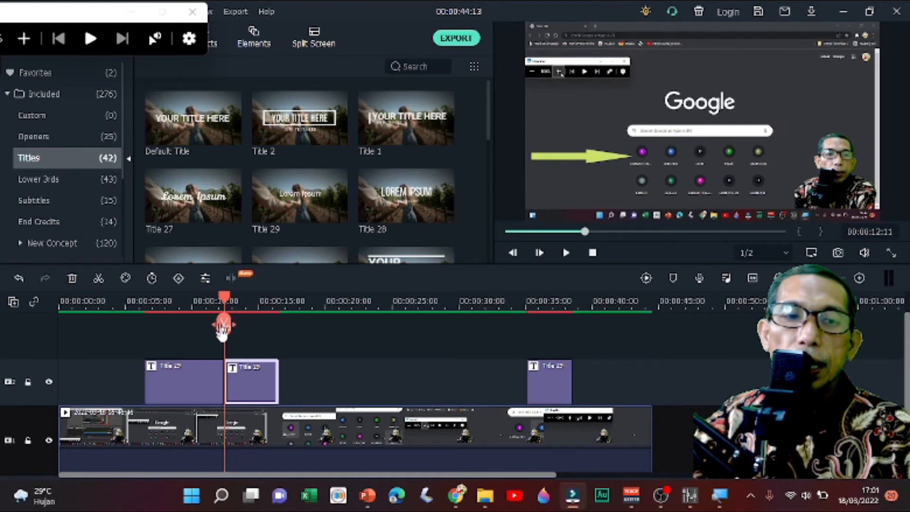
# - Move the split-off part of the title so that it starts at 00:00:16:10
pyautogui.moveTo(242, 399); pyautogui.dragTo(374, 398)
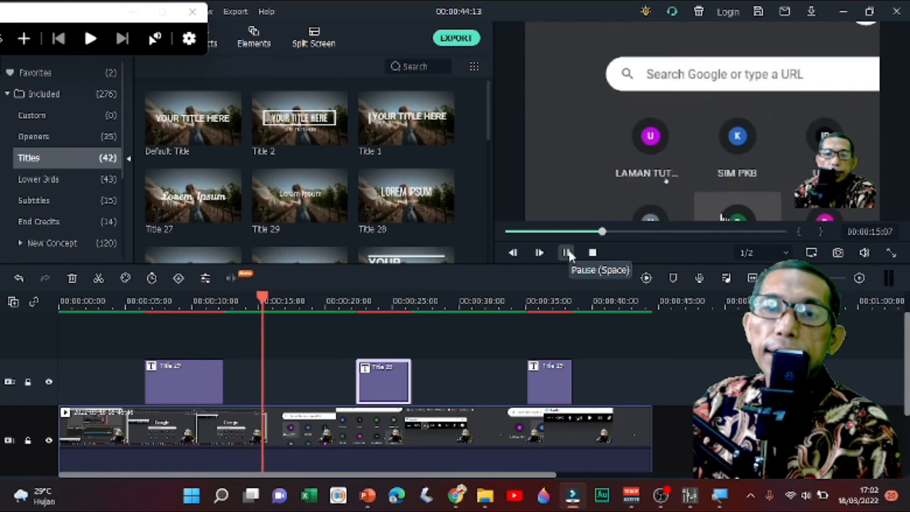
pyautogui.click(568, 253)
pyautogui.moveTo(394, 385); pyautogui.dragTo(316, 385)
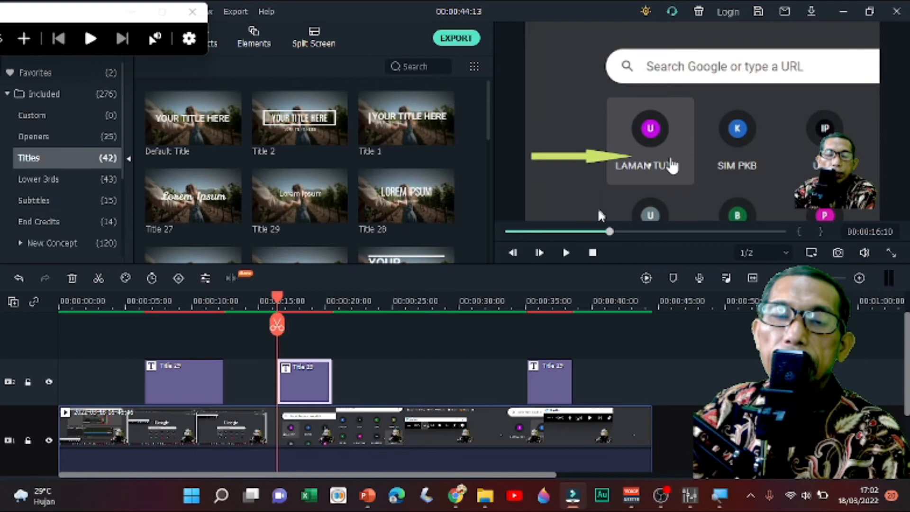
# - Preview the middle title clip, split it at 00:00:18:15, and ripple-delete its trailing part
pyautogui.click(566, 253)
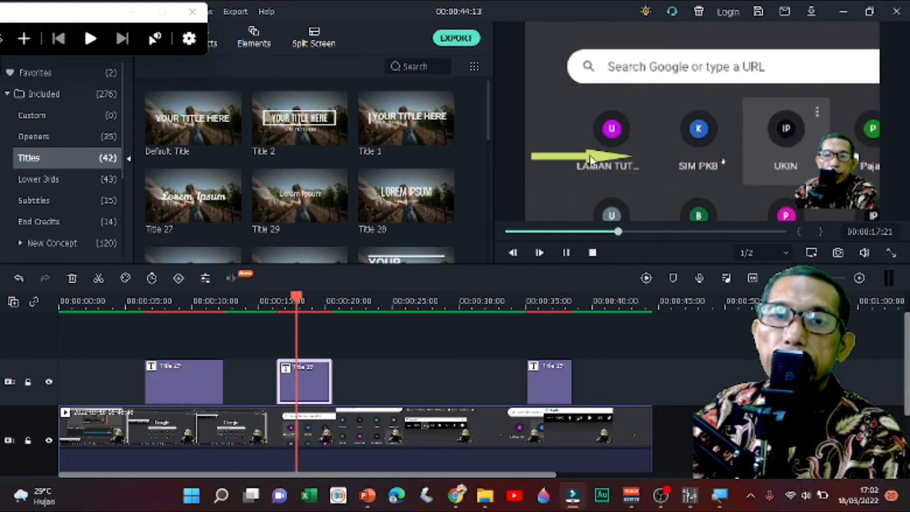
pyautogui.click(331, 309)
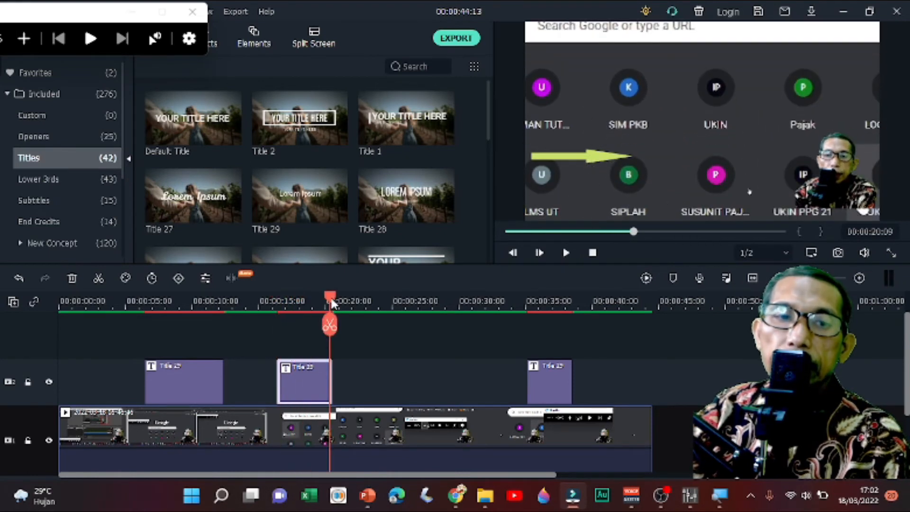
pyautogui.moveTo(331, 300); pyautogui.dragTo(307, 301)
pyautogui.click(307, 325)
pyautogui.moveTo(320, 384); pyautogui.dragTo(410, 381)
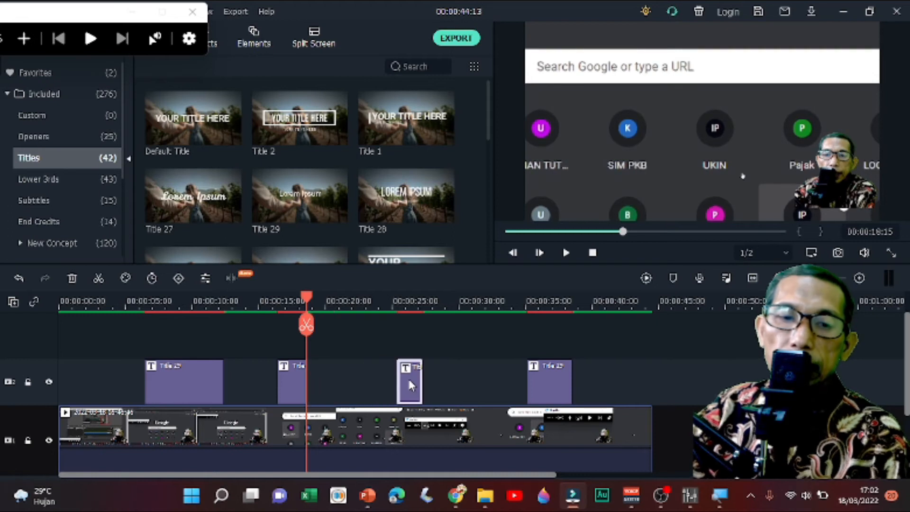
pyautogui.press('Delete')
# - Play the preview from 00:00:16:06 to 00:00:23:07 to check the shortened title's timing
pyautogui.moveTo(398, 298); pyautogui.dragTo(276, 298)
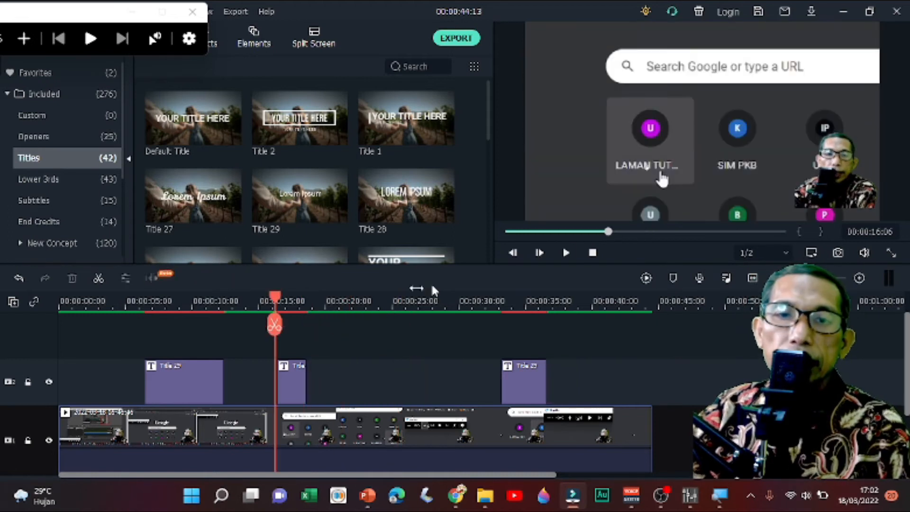
pyautogui.click(566, 252)
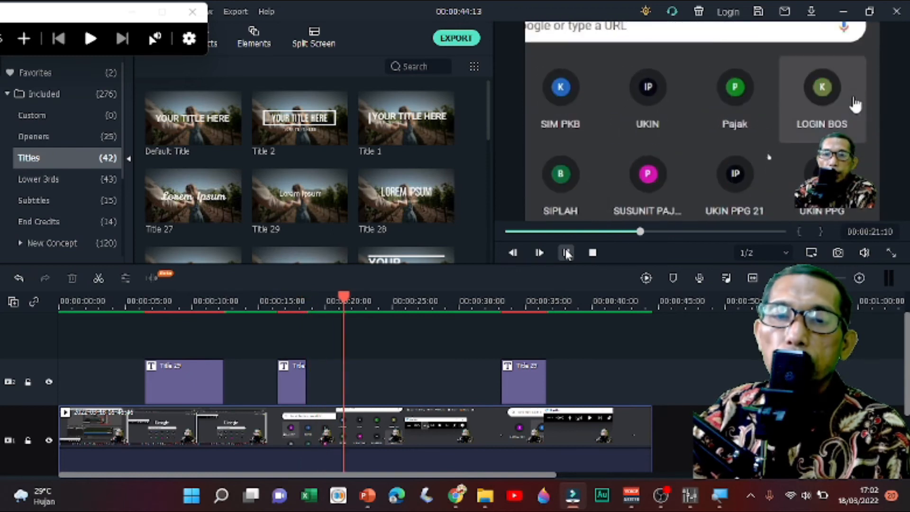
pyautogui.click(566, 252)
# - Open the last title clip for advanced text editing at 00:00:34:20 and add a round callout shape
pyautogui.click(527, 371)
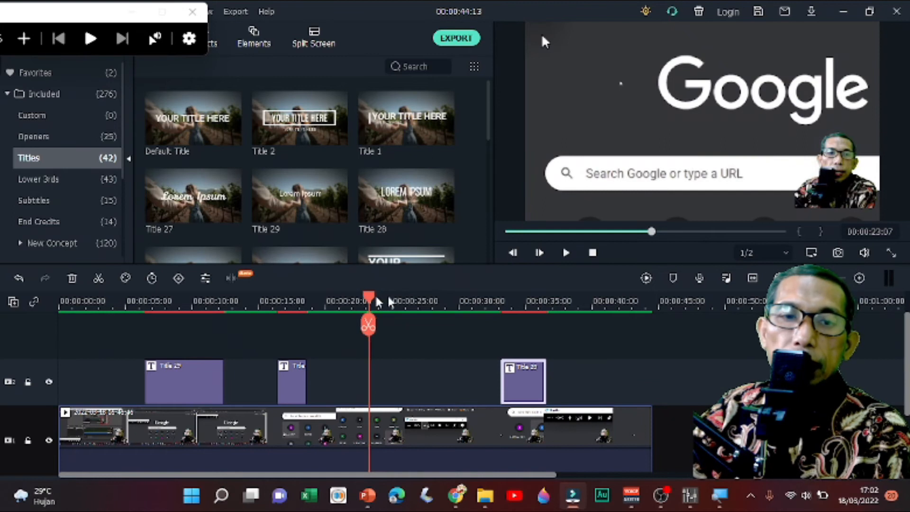
pyautogui.moveTo(378, 306); pyautogui.dragTo(524, 318)
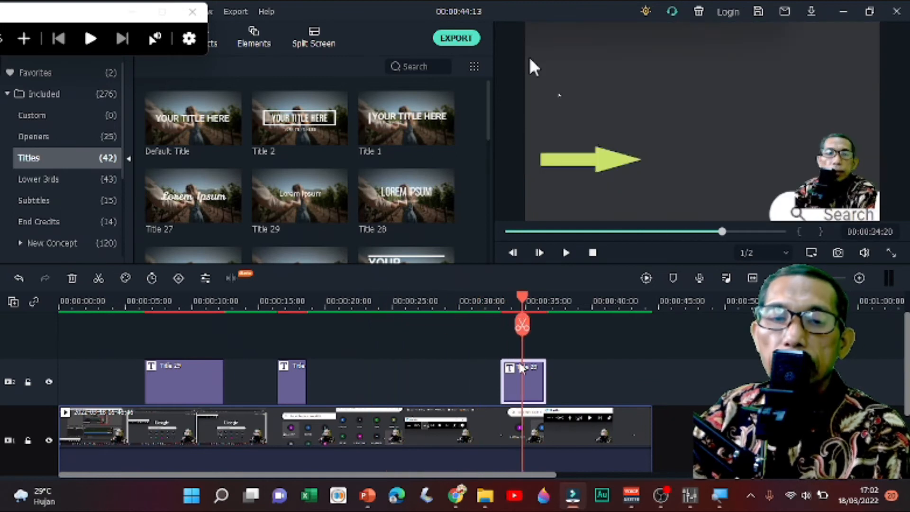
pyautogui.doubleClick(527, 387)
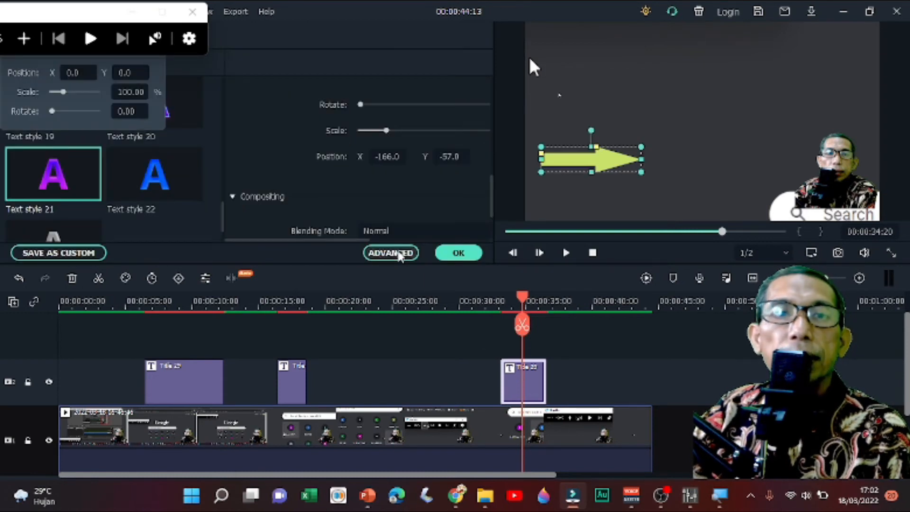
pyautogui.click(398, 254)
pyautogui.click(319, 61)
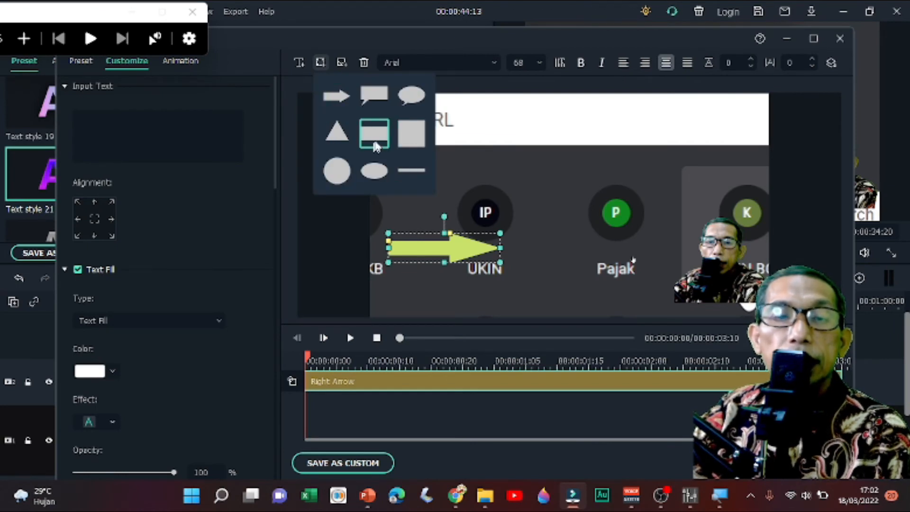
pyautogui.click(411, 97)
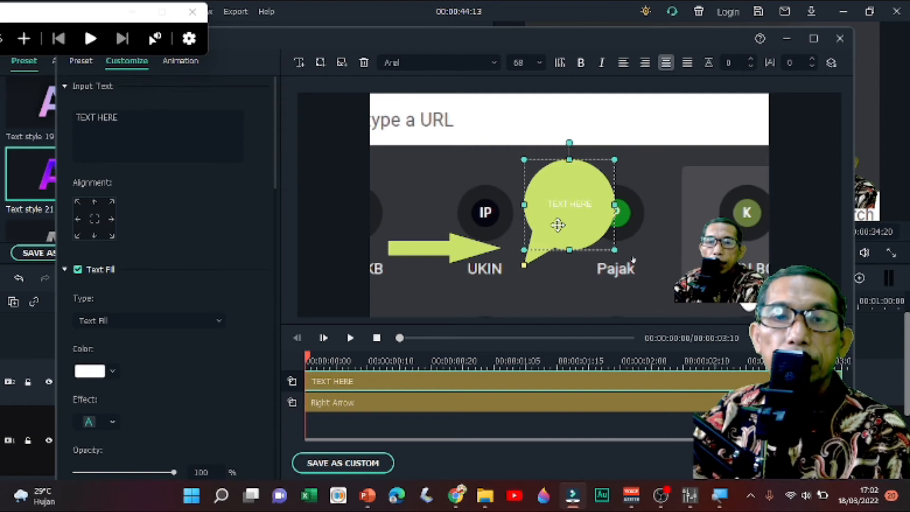
# - Move the round callout over the Pajak icon and place the arrow beneath it
pyautogui.moveTo(558, 225); pyautogui.dragTo(547, 223)
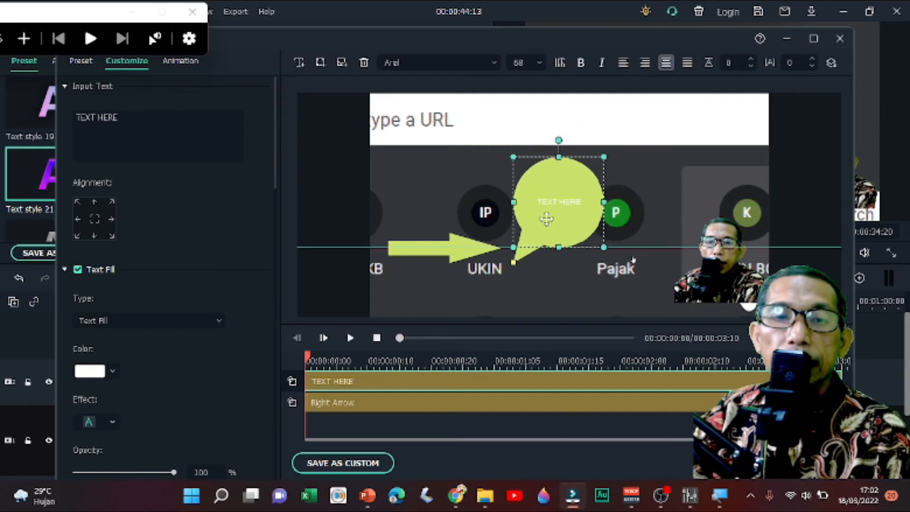
pyautogui.click(458, 253)
pyautogui.moveTo(460, 247); pyautogui.dragTo(662, 264)
pyautogui.moveTo(563, 219); pyautogui.dragTo(635, 204)
# - Replace the callout text with "uji coba add shape" in Agency FB Negreta, size 150, and stretch the callout into a wide ellipse
pyautogui.click(145, 117)
pyautogui.press('BackSpace')
pyautogui.press('BackSpace')
pyautogui.press('BackSpace')
pyautogui.press('BackSpace')
pyautogui.press('BackSpace')
pyautogui.press('BackSpace')
pyautogui.press('BackSpace')
pyautogui.press('BackSpace')
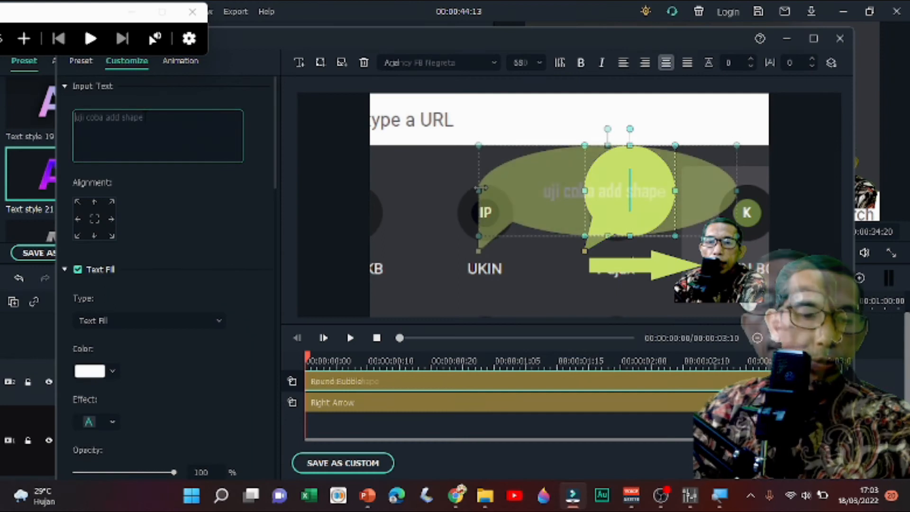
# - Place the arrow just below the callout's tail and set the callout text color to dark red
pyautogui.moveTo(635, 264); pyautogui.dragTo(524, 263)
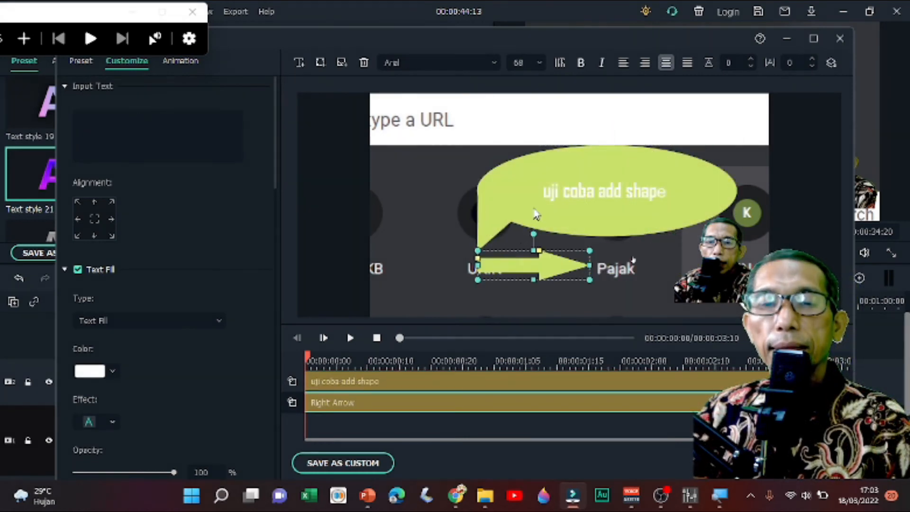
pyautogui.click(546, 196)
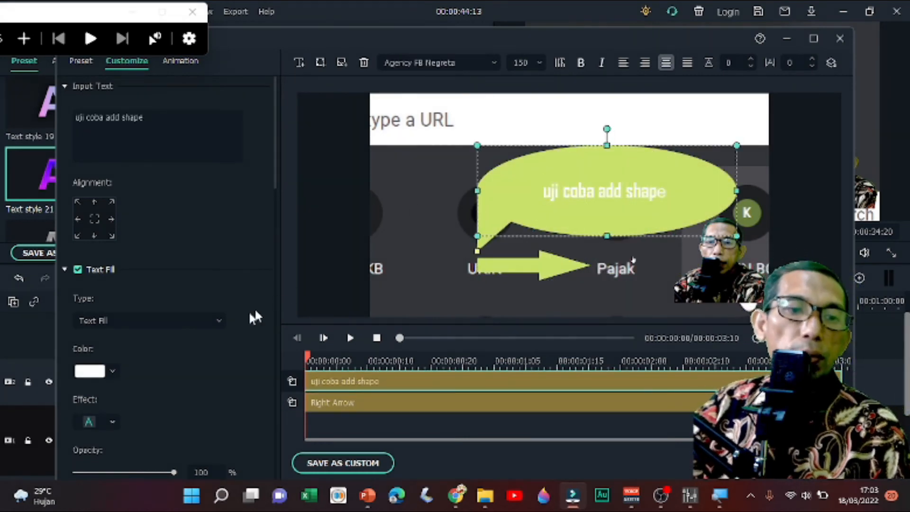
pyautogui.scroll(-1, 113, 360)
pyautogui.click(112, 332)
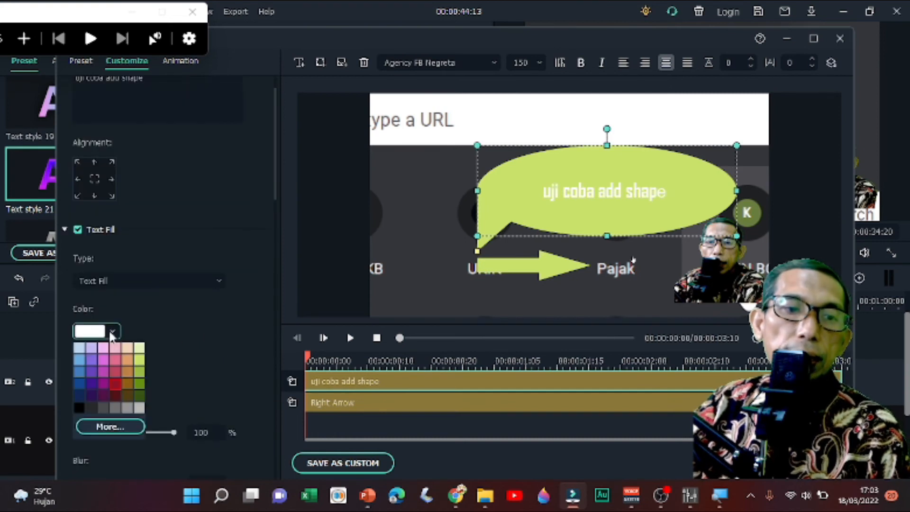
pyautogui.click(115, 378)
pyautogui.moveTo(535, 269)
pyautogui.mouseDown()
pyautogui.moveTo(591, 259)
pyautogui.moveTo(533, 260)
pyautogui.mouseUp()
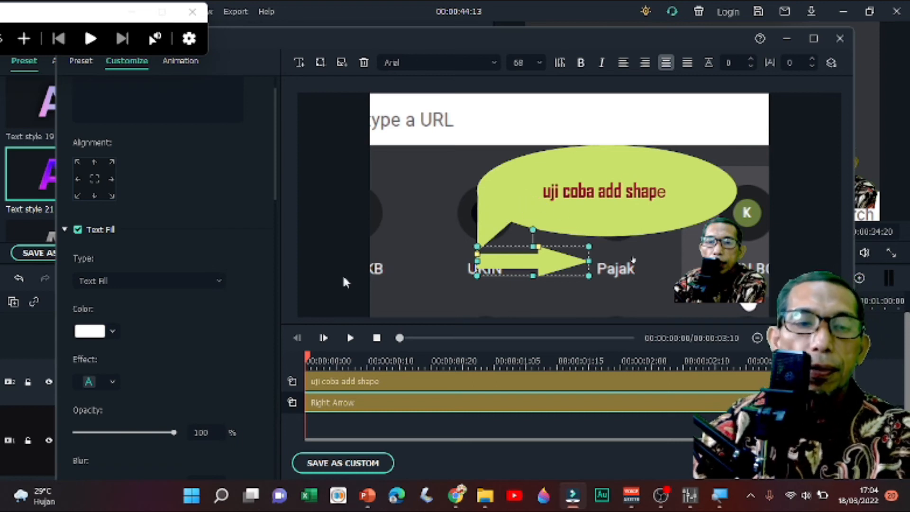
# - Add a rectangle shape beside the callout and a triangle over the Pajak label, and accept the advanced text edits
pyautogui.click(318, 66)
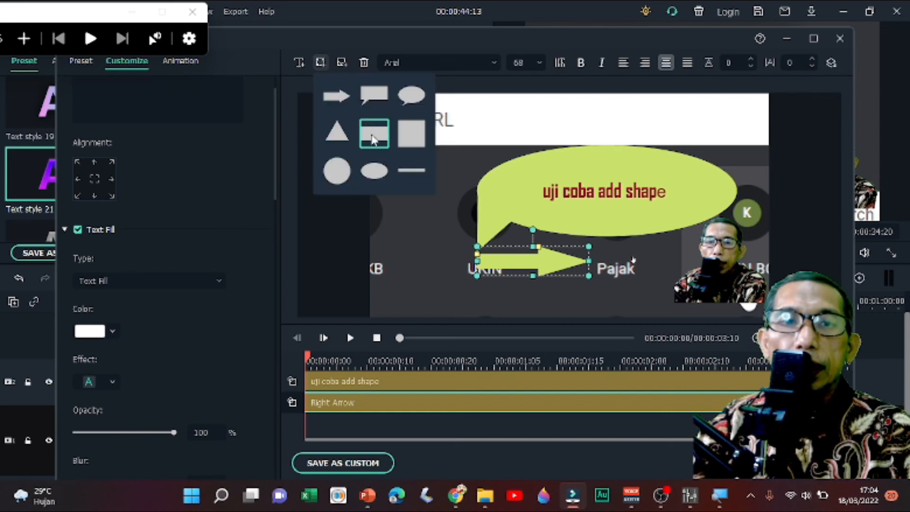
pyautogui.click(373, 139)
pyautogui.moveTo(576, 189); pyautogui.dragTo(439, 160)
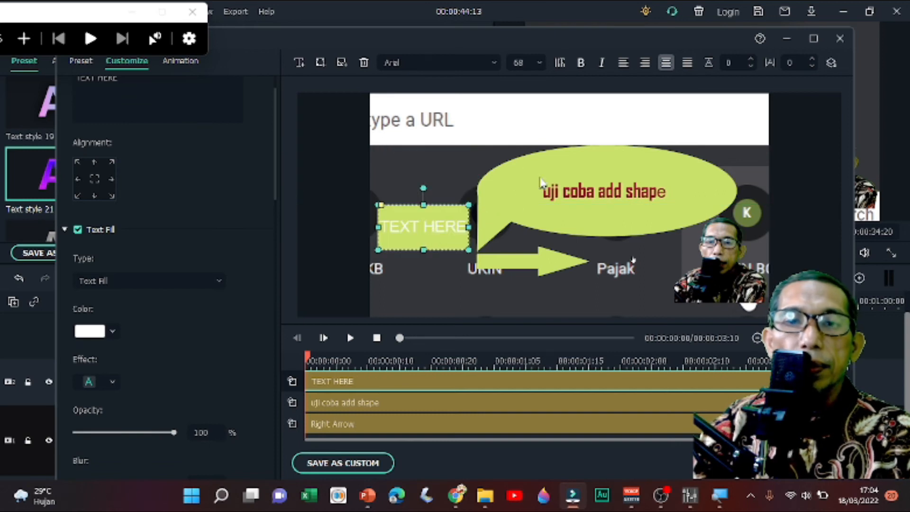
pyautogui.click(320, 62)
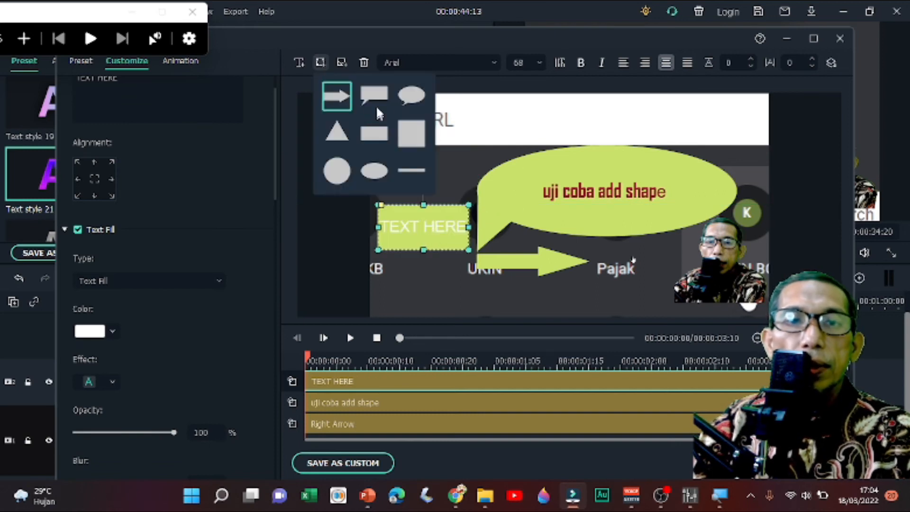
pyautogui.click(337, 132)
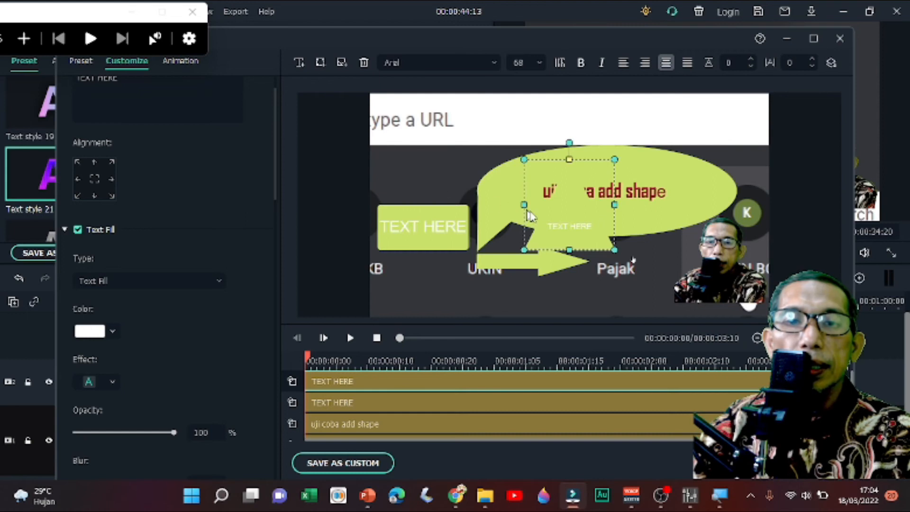
pyautogui.moveTo(558, 212); pyautogui.dragTo(627, 281)
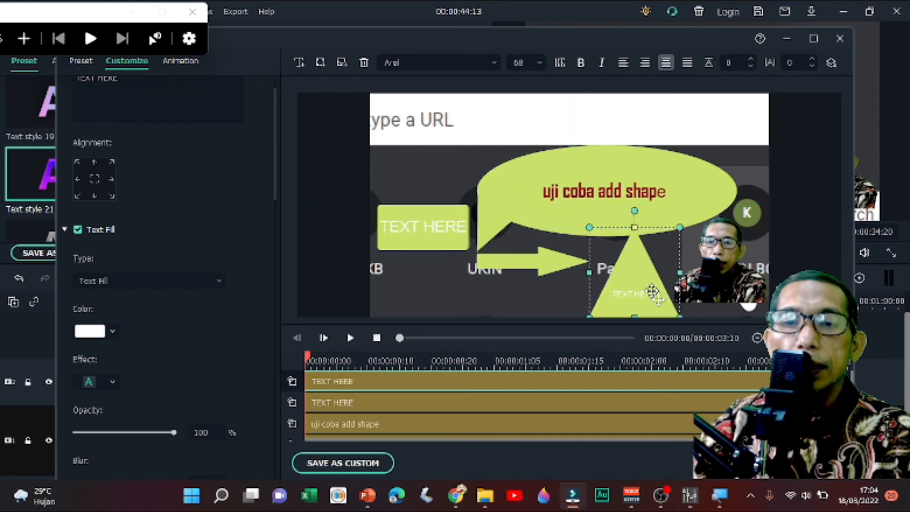
pyautogui.click(811, 463)
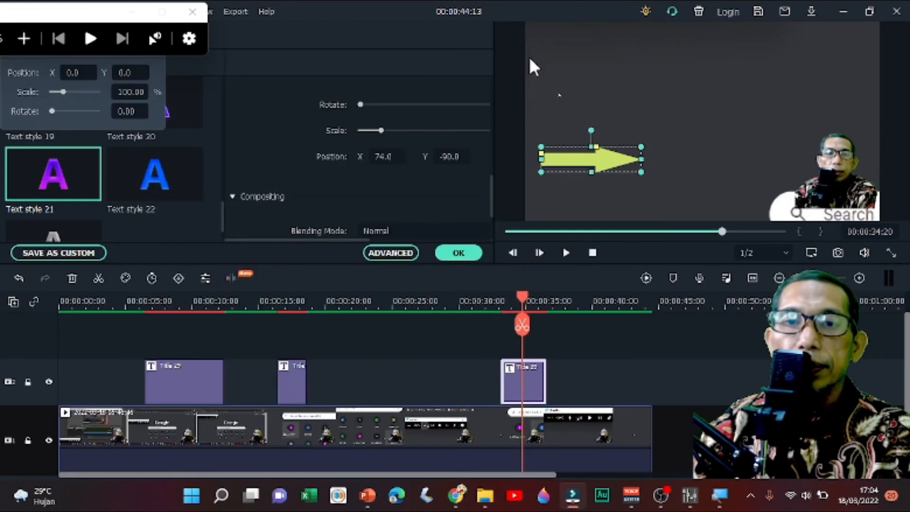
# - Spread the shapes across the preview frame: rectangle in the upper-left corner, callout upper right, arrow and triangle below, and confirm the title
pyautogui.moveTo(576, 152); pyautogui.dragTo(568, 51)
pyautogui.moveTo(651, 141); pyautogui.dragTo(679, 95)
pyautogui.moveTo(670, 177); pyautogui.dragTo(579, 151)
pyautogui.moveTo(726, 199); pyautogui.dragTo(692, 178)
pyautogui.click(466, 255)
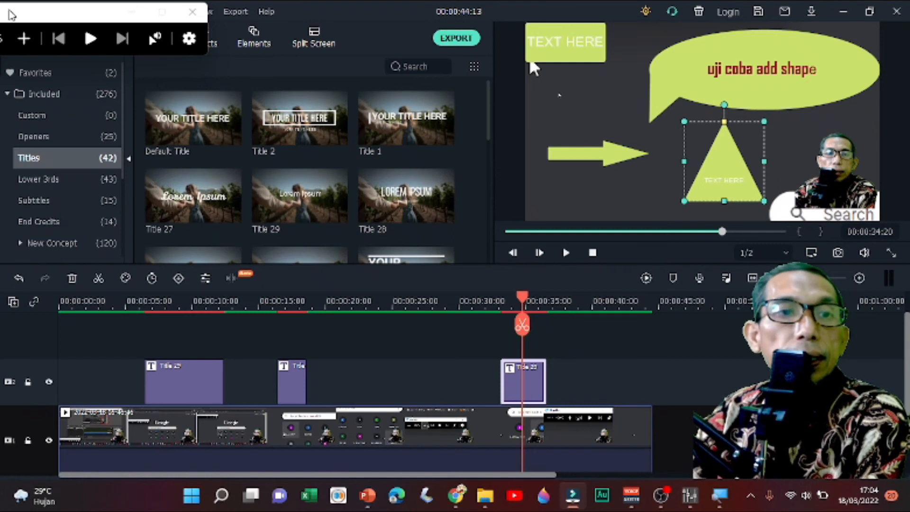
# - Magnify the screen to 300% with Magnifier to view the shapes, and return the zoom to 100%
pyautogui.moveTo(37, 7); pyautogui.dragTo(225, 42)
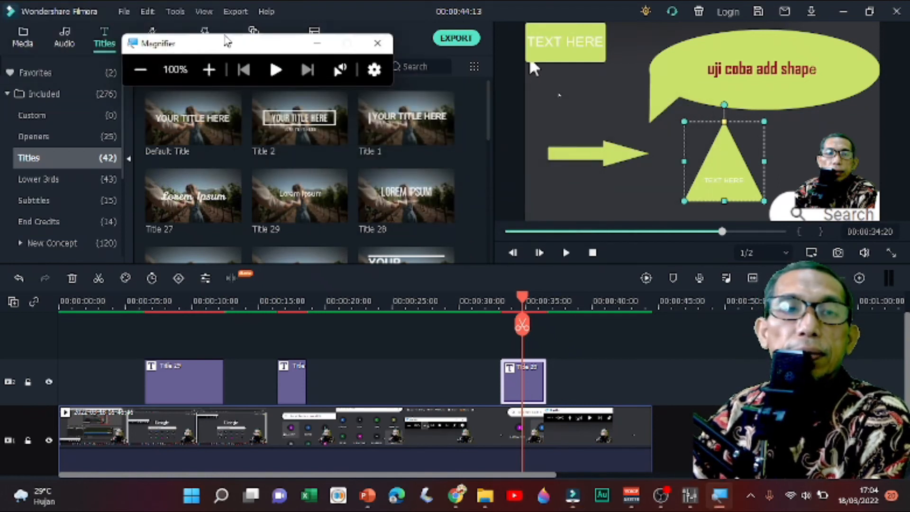
pyautogui.click(212, 71)
pyautogui.click(209, 76)
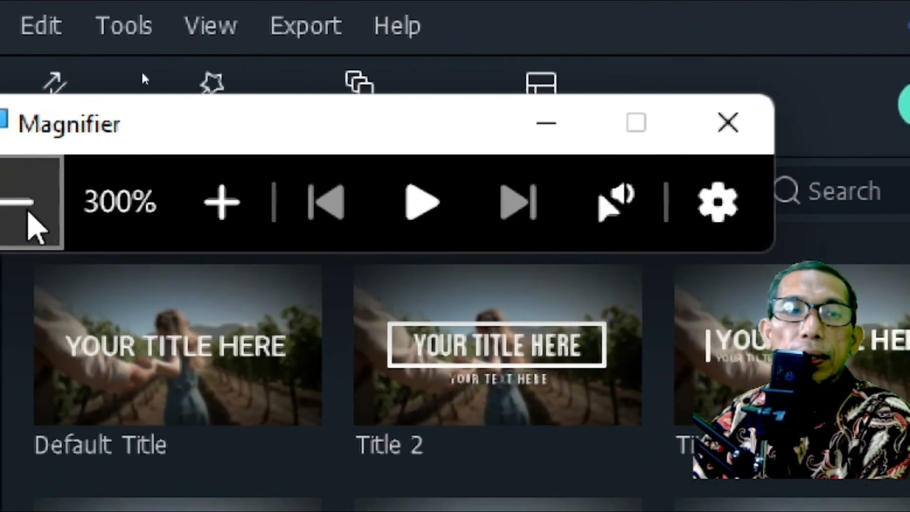
pyautogui.click(21, 208)
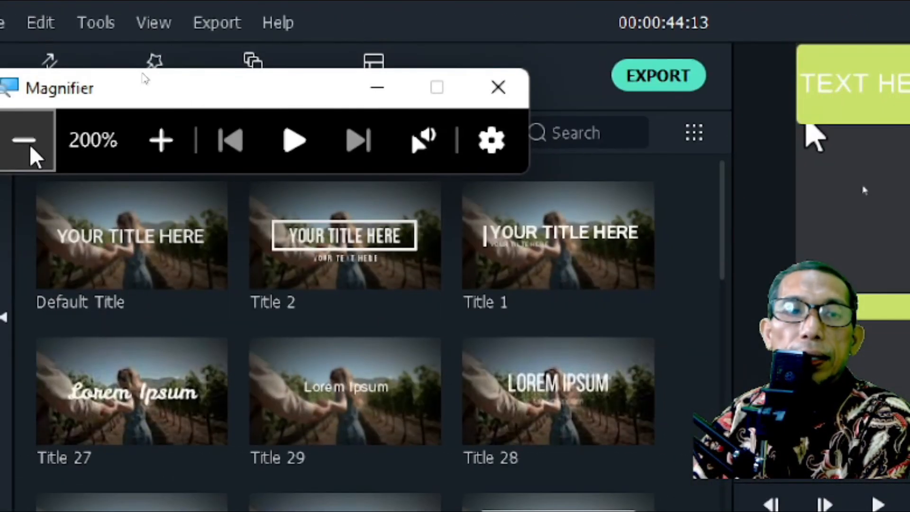
pyautogui.click(21, 209)
# - Nudge the arrow slightly upward in the preview frame and select the text rectangle
pyautogui.click(703, 157)
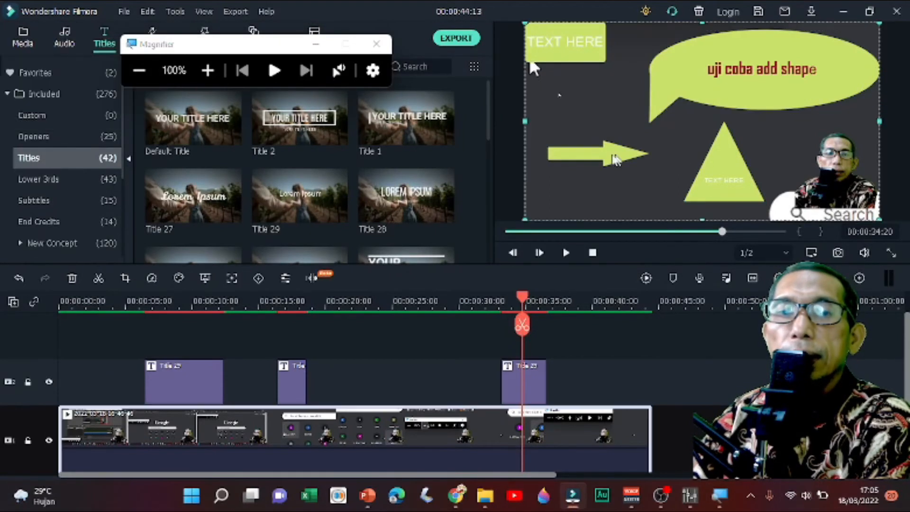
pyautogui.click(612, 155)
pyautogui.click(568, 53)
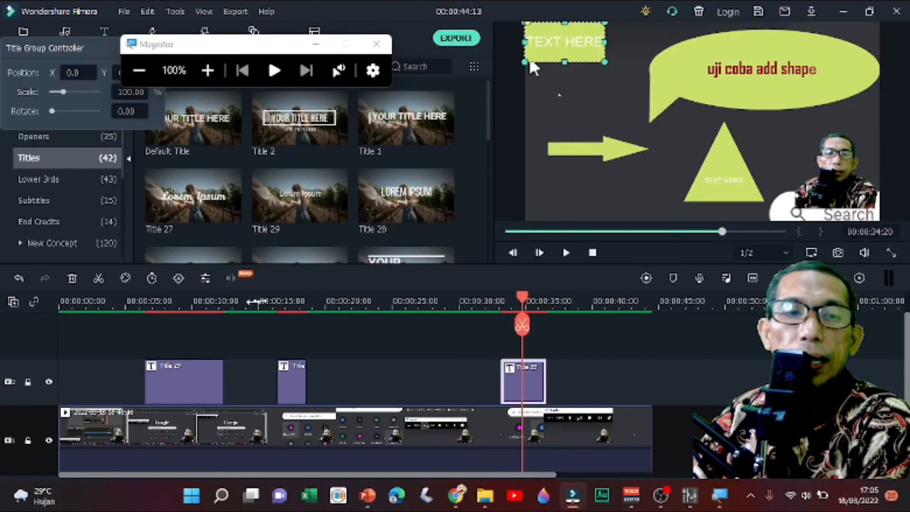
# - Open the short middle title clip at 00:00:16:10 for advanced text editing, moving the Magnifier toolbar out of the way
pyautogui.click(283, 387)
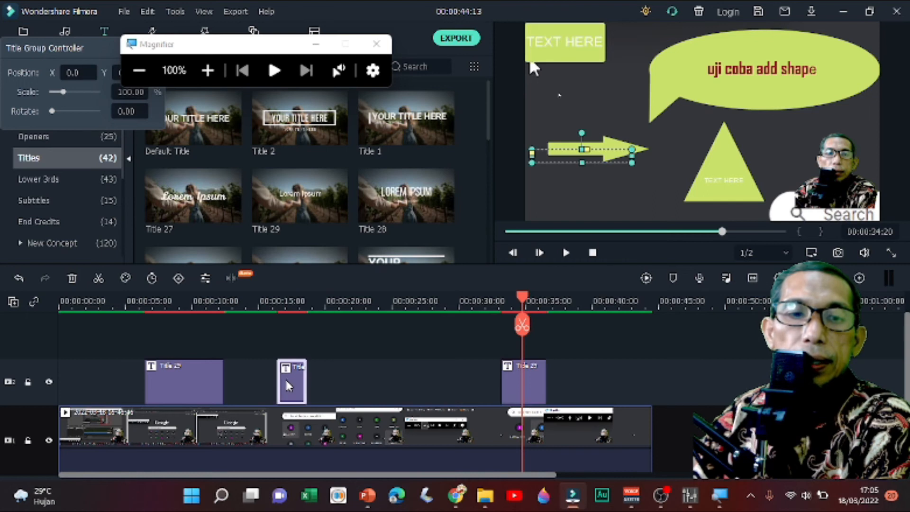
pyautogui.doubleClick(284, 386)
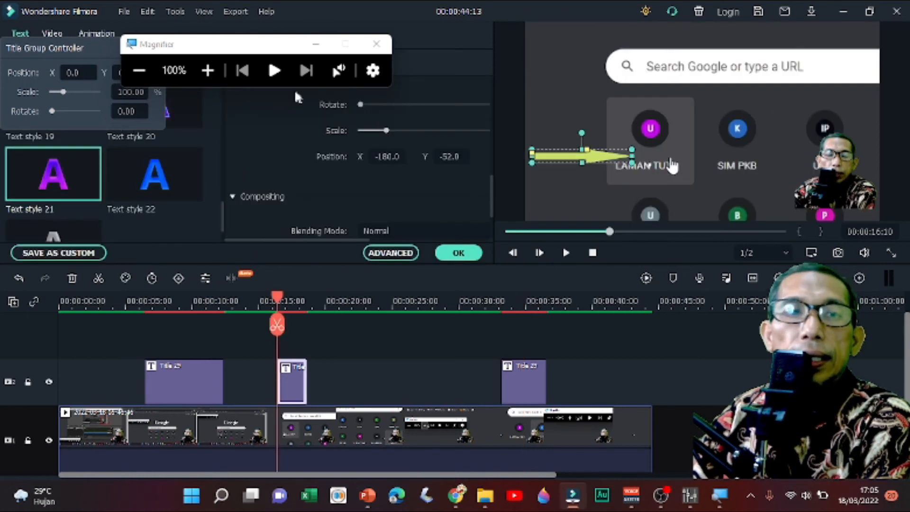
pyautogui.moveTo(239, 51); pyautogui.dragTo(112, 19)
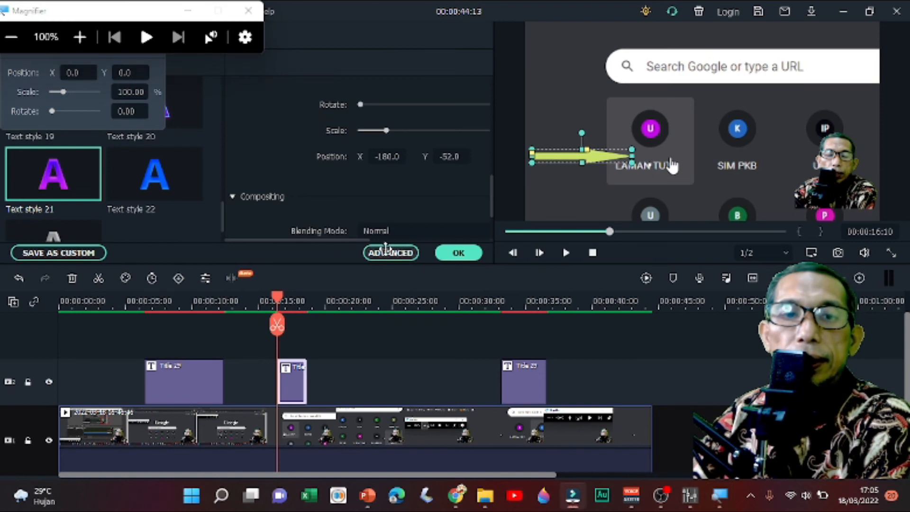
pyautogui.click(390, 252)
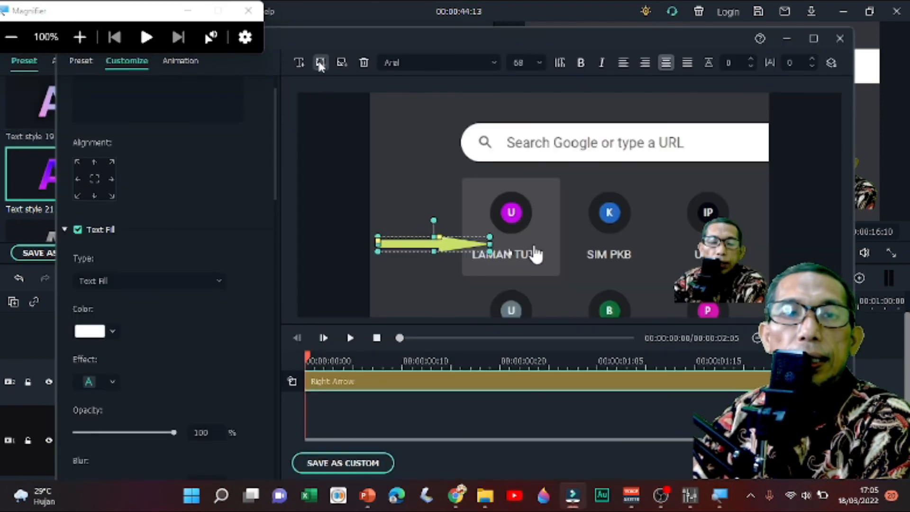
# - Add a line just below the search bar's left end and a square in the middle of the frame
pyautogui.click(321, 63)
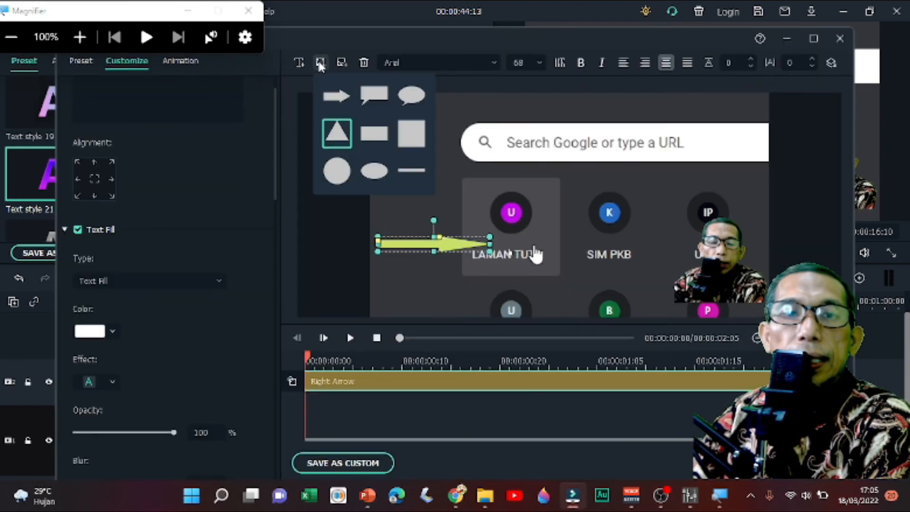
pyautogui.click(412, 170)
pyautogui.moveTo(545, 219); pyautogui.dragTo(461, 173)
pyautogui.click(321, 65)
pyautogui.click(368, 134)
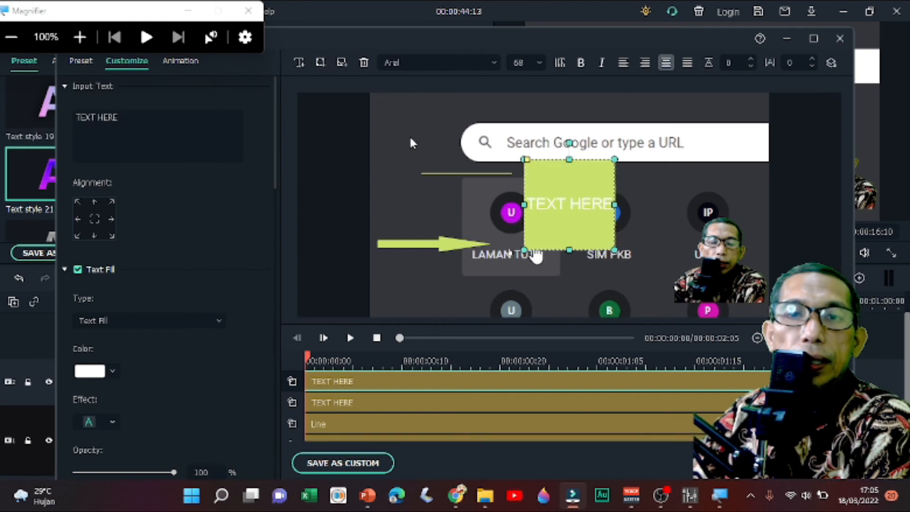
# - Add a rectangle at the frame's left edge above the arrow and a circle over the right part of the search bar
pyautogui.click(320, 63)
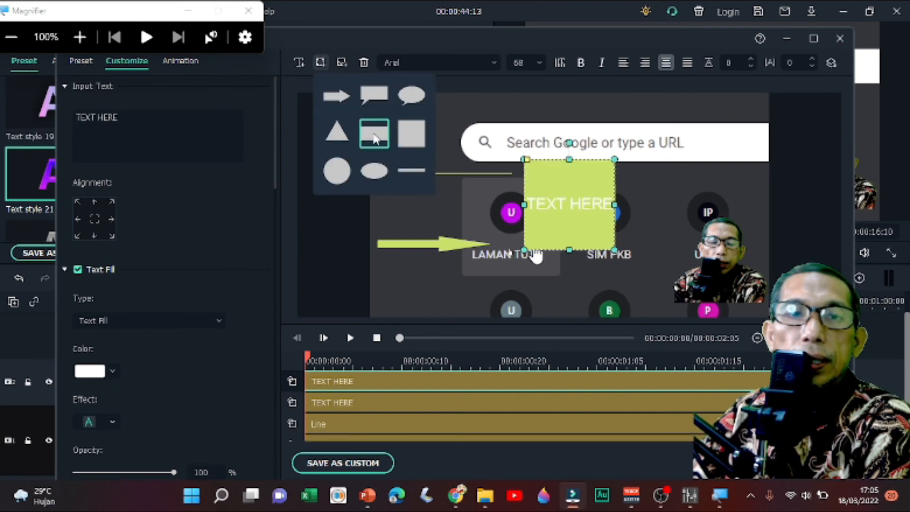
pyautogui.click(374, 134)
pyautogui.moveTo(580, 211); pyautogui.dragTo(425, 180)
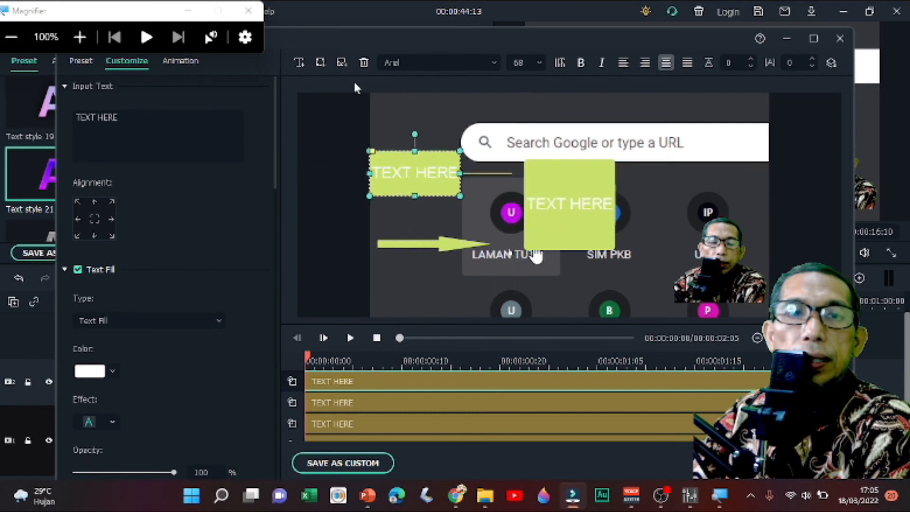
pyautogui.click(320, 63)
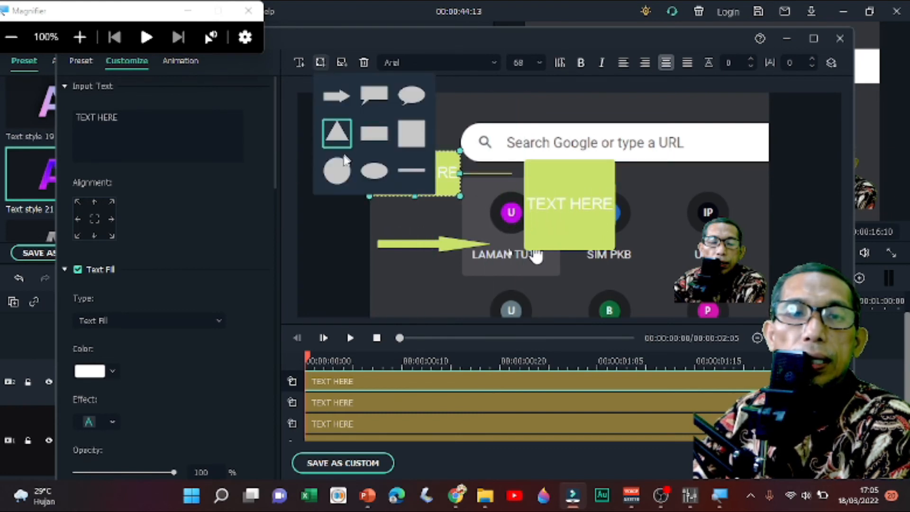
pyautogui.click(346, 160)
pyautogui.moveTo(585, 220); pyautogui.dragTo(673, 181)
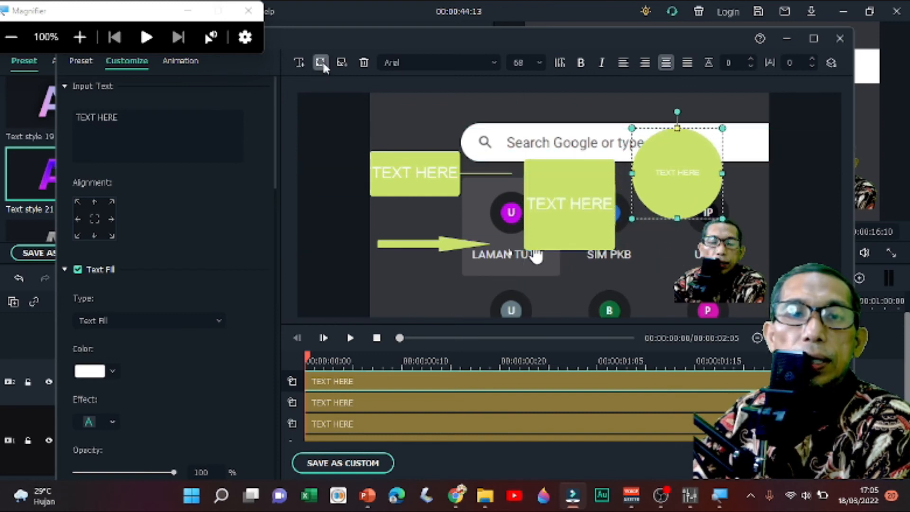
# - Add an ellipse over the search bar's left end and a plain text object over the central square
pyautogui.click(321, 63)
pyautogui.click(375, 173)
pyautogui.moveTo(553, 127); pyautogui.dragTo(506, 134)
pyautogui.click(537, 189)
pyautogui.moveTo(536, 189)
pyautogui.mouseDown()
pyautogui.moveTo(542, 199)
pyautogui.moveTo(490, 243)
pyautogui.moveTo(441, 264)
pyautogui.moveTo(541, 193)
pyautogui.mouseUp()
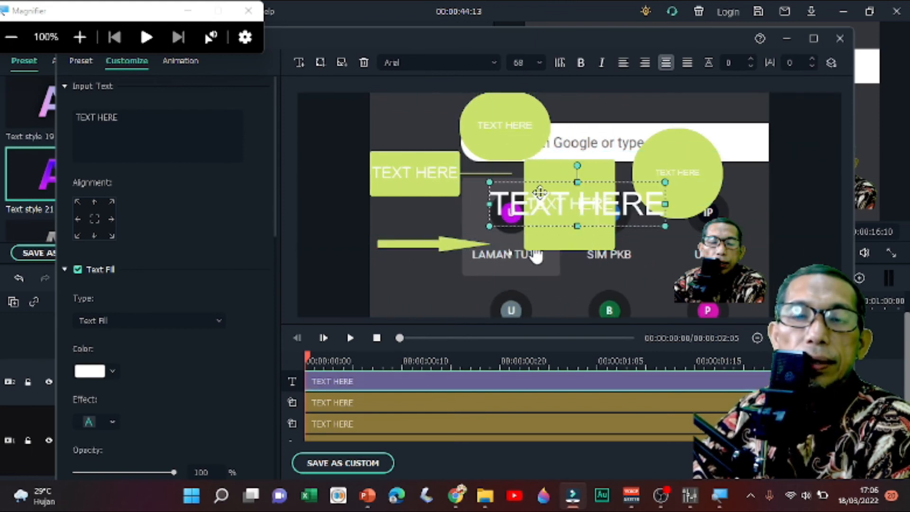
# - Replace the plain text object's placeholder with "uji coba"
pyautogui.click(429, 174)
pyautogui.click(565, 203)
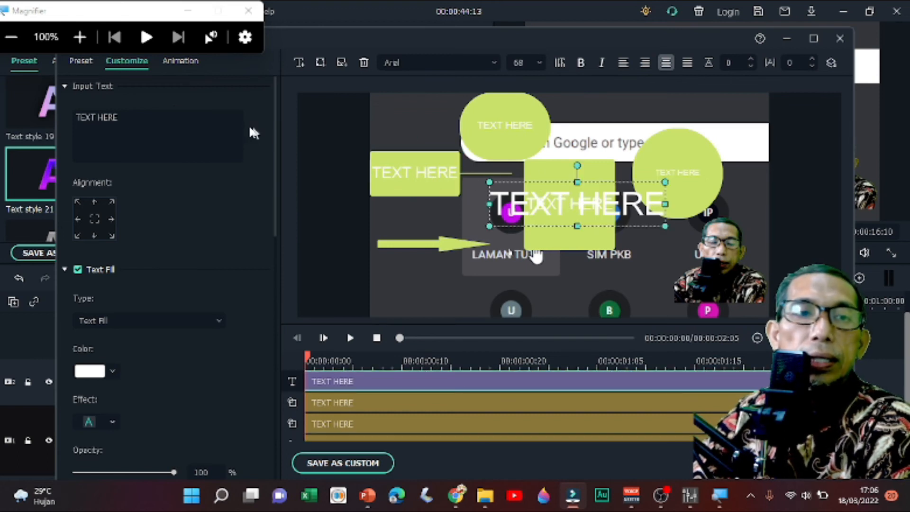
pyautogui.moveTo(125, 116); pyautogui.dragTo(15, 93)
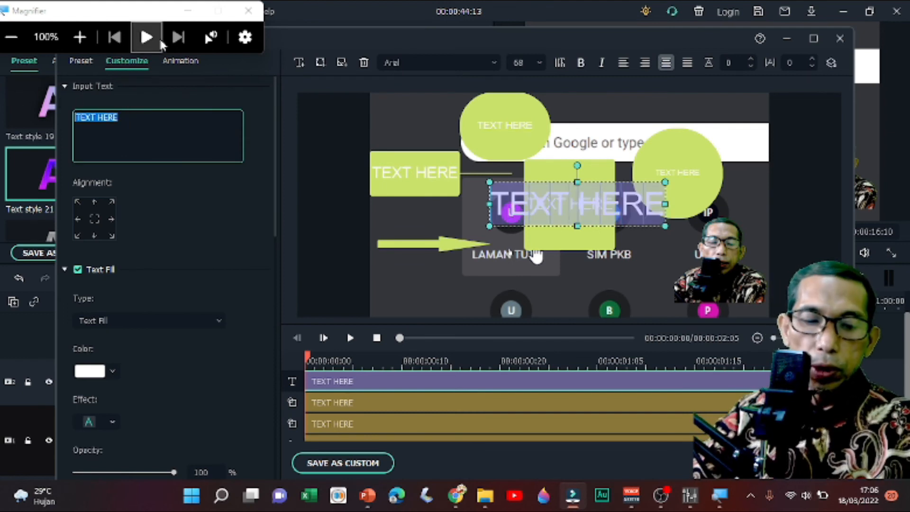
pyautogui.write('uji coba')
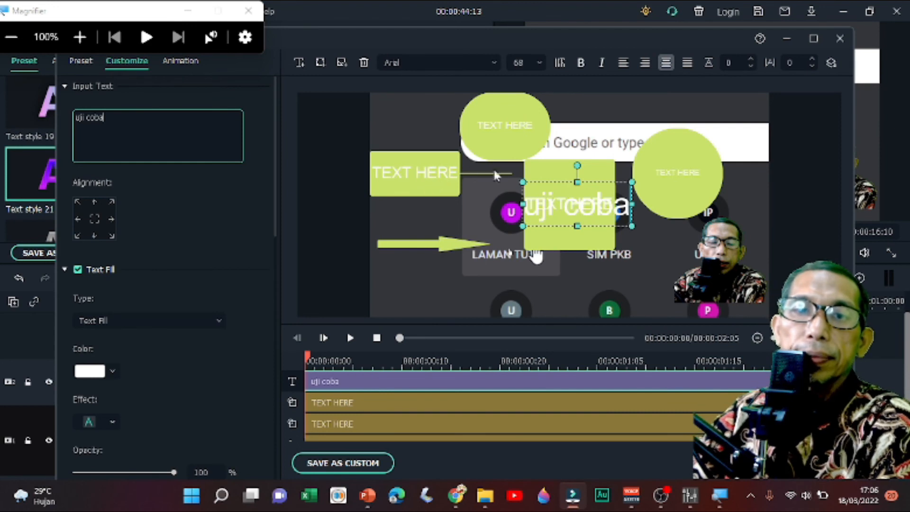
# - Clear the left rectangle's placeholder text and place the "uji coba" text over that rectangle
pyautogui.click(439, 180)
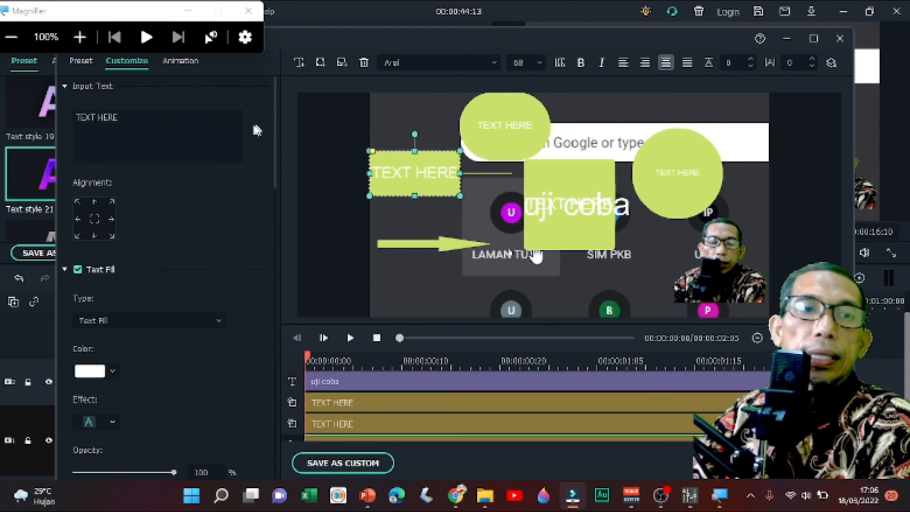
pyautogui.press('BackSpace')
pyautogui.press('BackSpace')
pyautogui.press('BackSpace')
pyautogui.press('BackSpace')
pyautogui.press('BackSpace')
pyautogui.press('BackSpace')
pyautogui.press('BackSpace')
pyautogui.press('BackSpace')
pyautogui.press('BackSpace')
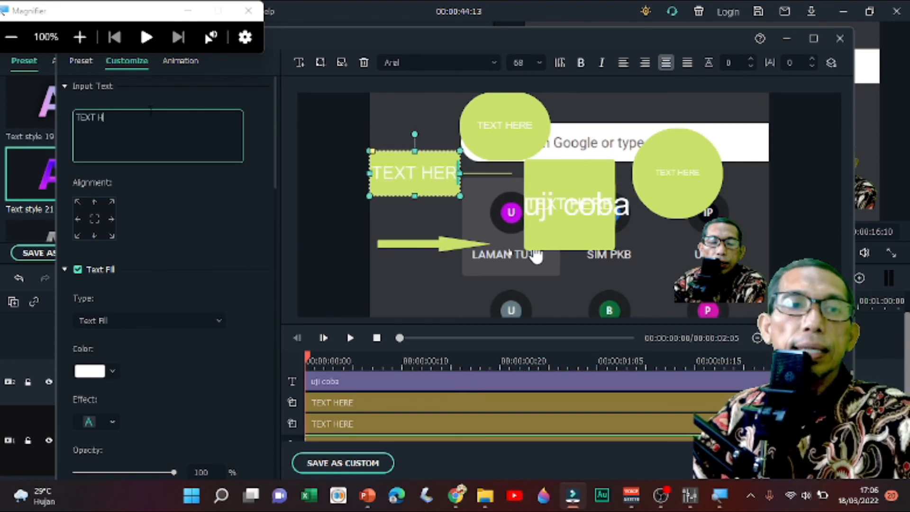
pyautogui.click(557, 217)
pyautogui.moveTo(563, 182); pyautogui.dragTo(405, 146)
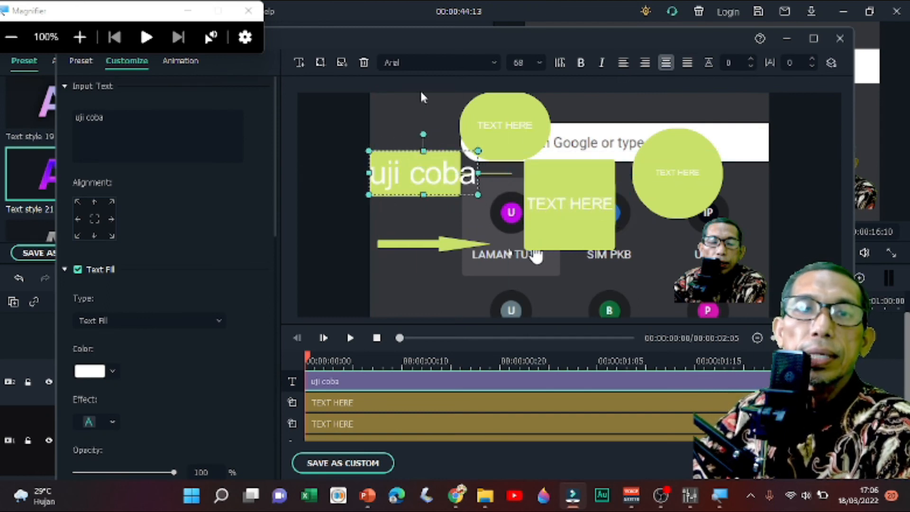
# - Set the "uji coba" text's font size to 44 and center the text within the rectangle
pyautogui.click(540, 64)
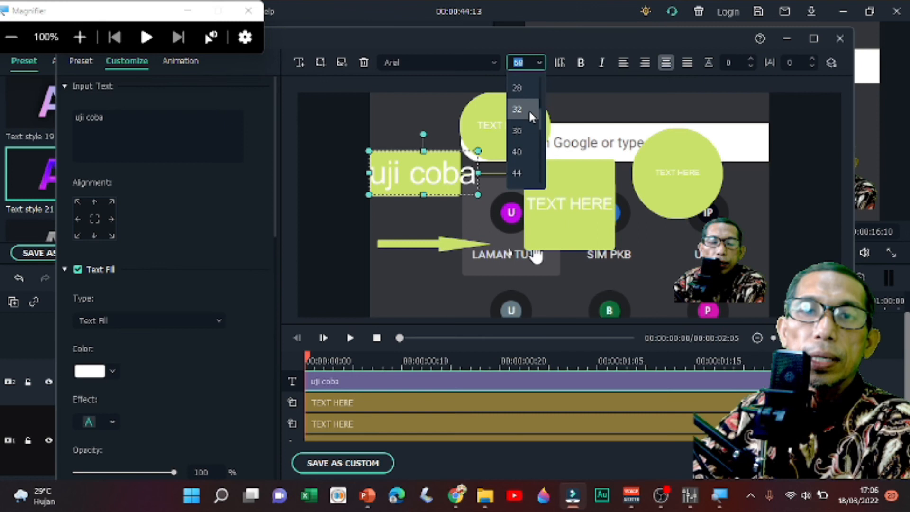
pyautogui.click(518, 111)
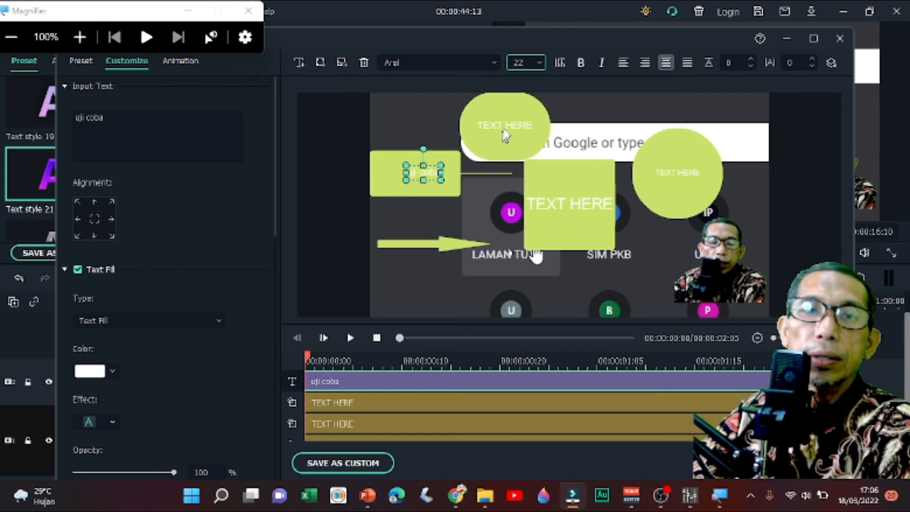
pyautogui.click(539, 67)
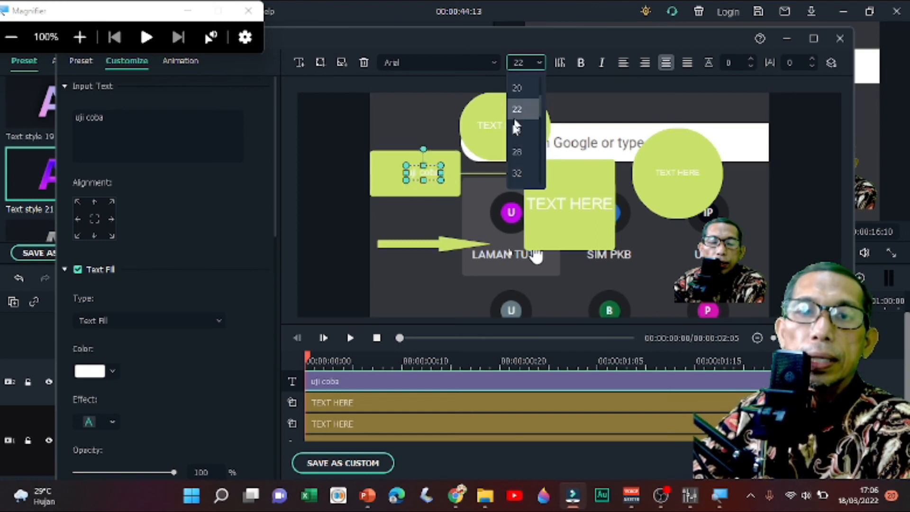
pyautogui.click(520, 173)
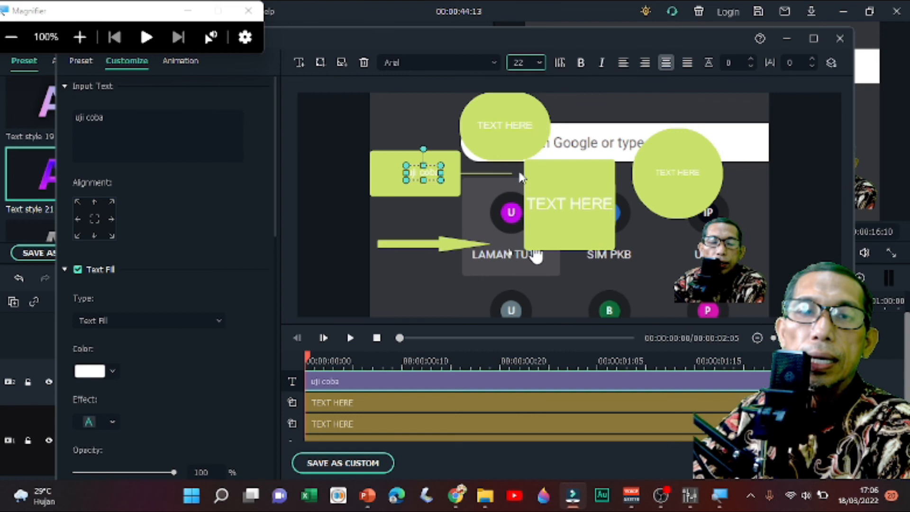
pyautogui.click(539, 64)
pyautogui.click(519, 174)
pyautogui.moveTo(431, 164); pyautogui.dragTo(419, 165)
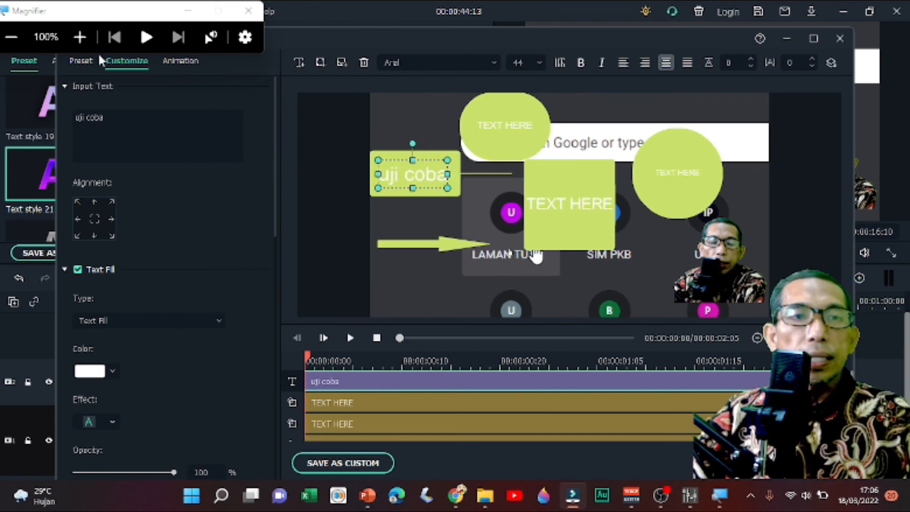
# - Magnify the screen to 300% to view the "uji coba" rectangle, and return the zoom to 100%
pyautogui.click(80, 37)
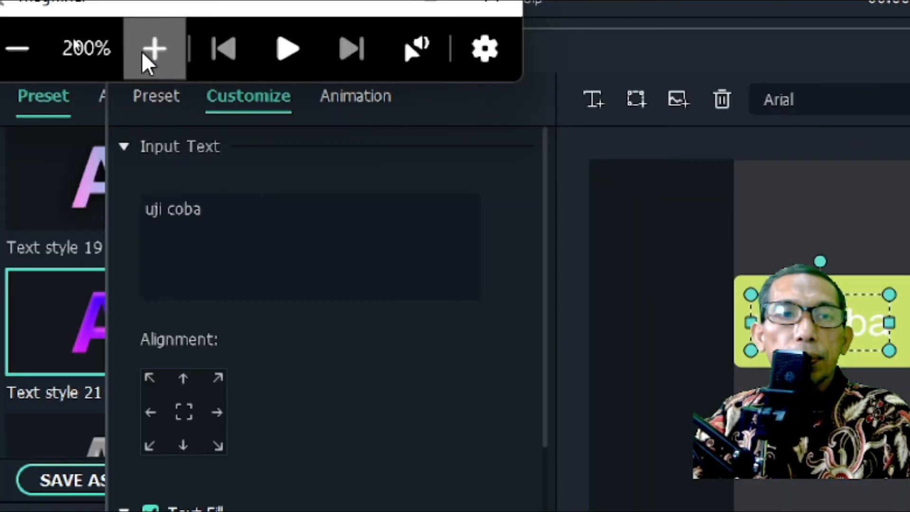
pyautogui.click(85, 35)
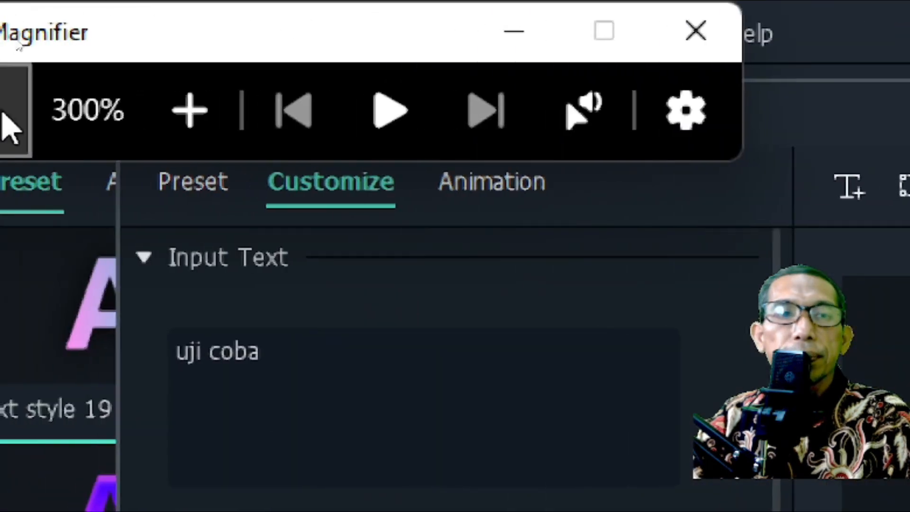
pyautogui.click(11, 122)
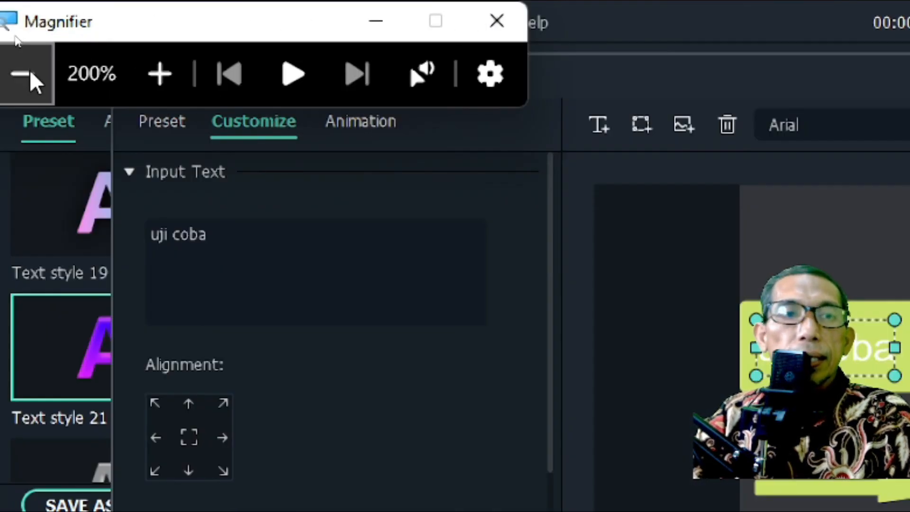
pyautogui.click(34, 80)
# - Accept the advanced text edits and confirm the title clip's settings
pyautogui.click(819, 463)
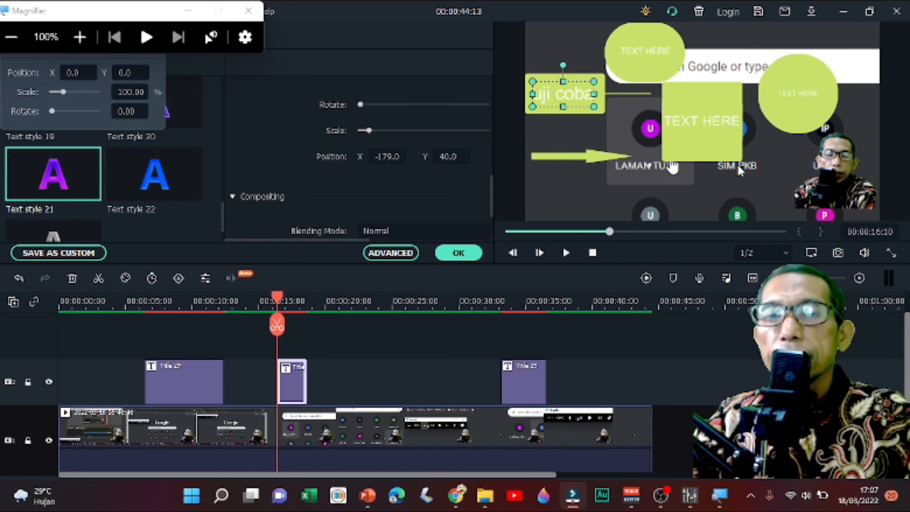
pyautogui.click(450, 255)
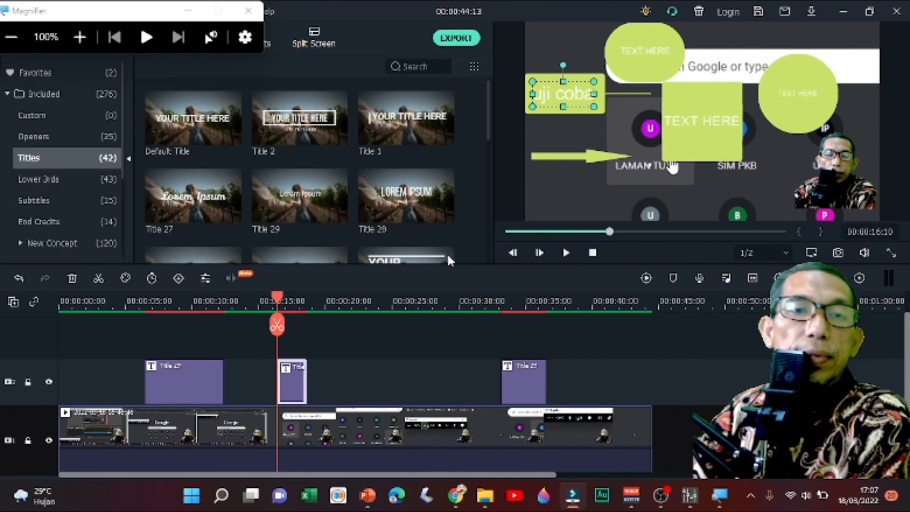